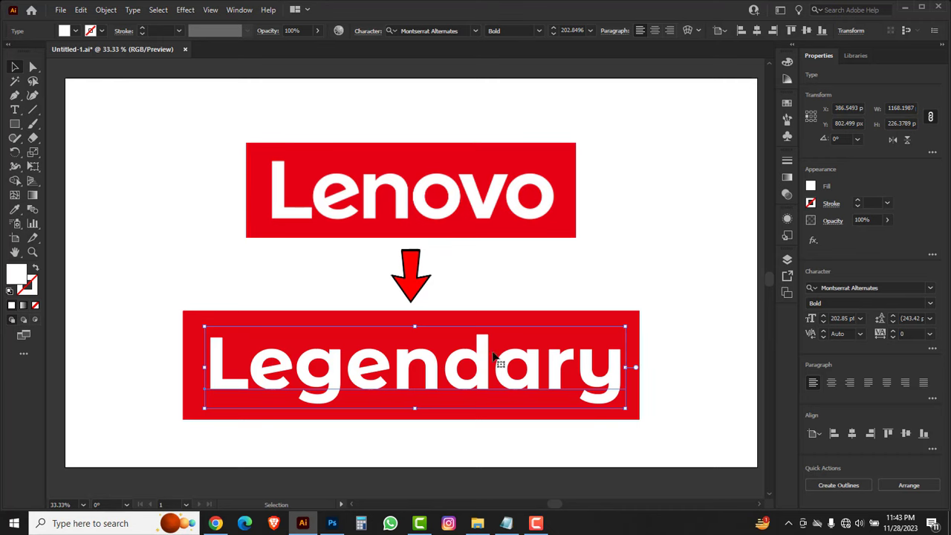
# Examine the Legendary banner rectangle and its text in outline view, and return to the normal preview.
pyautogui.click(548, 297)
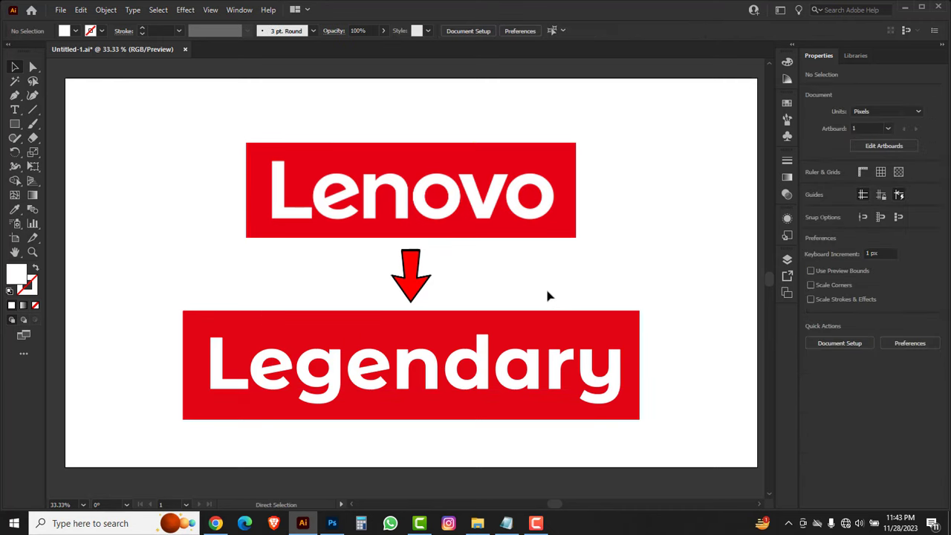
pyautogui.hotkey('ctrl', 'y')
pyautogui.moveTo(608, 295); pyautogui.dragTo(650, 330)
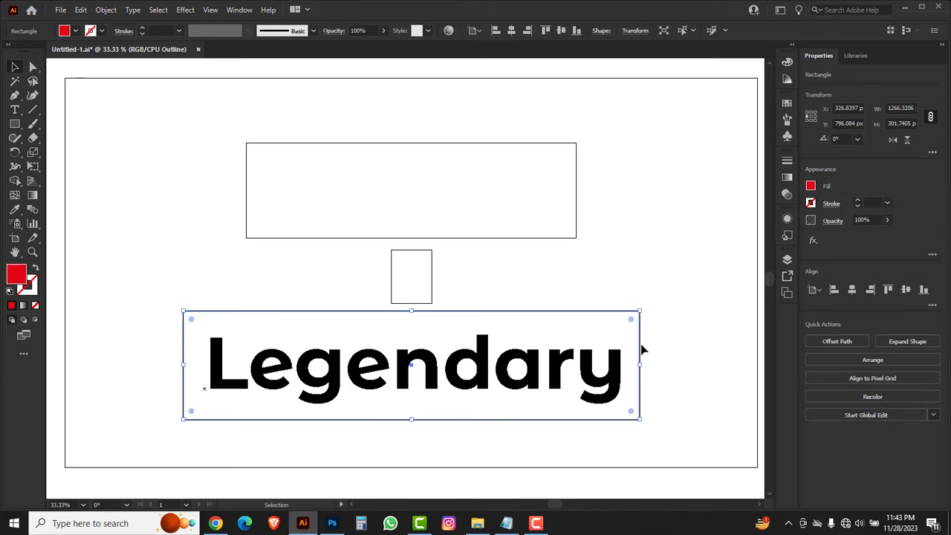
pyautogui.click(494, 381)
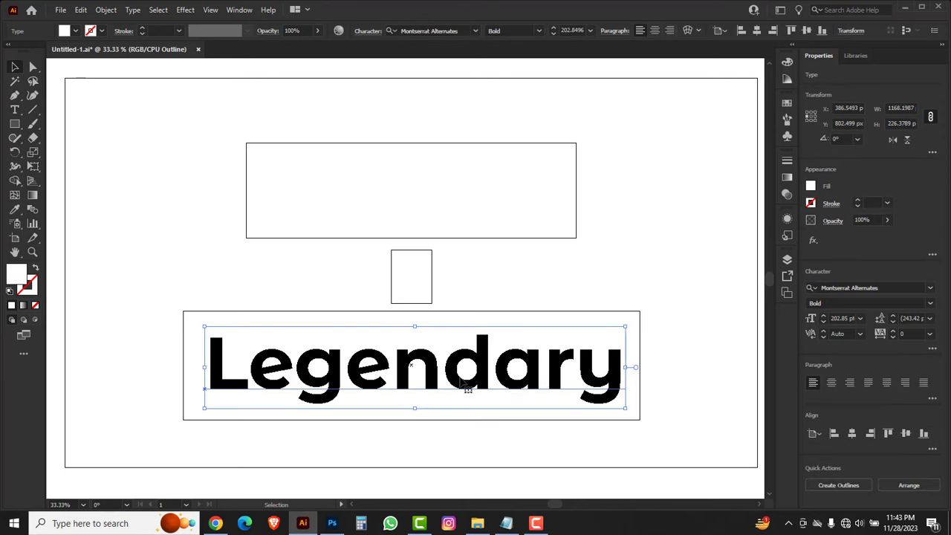
pyautogui.hotkey('ctrl', 'y')
pyautogui.click(604, 279)
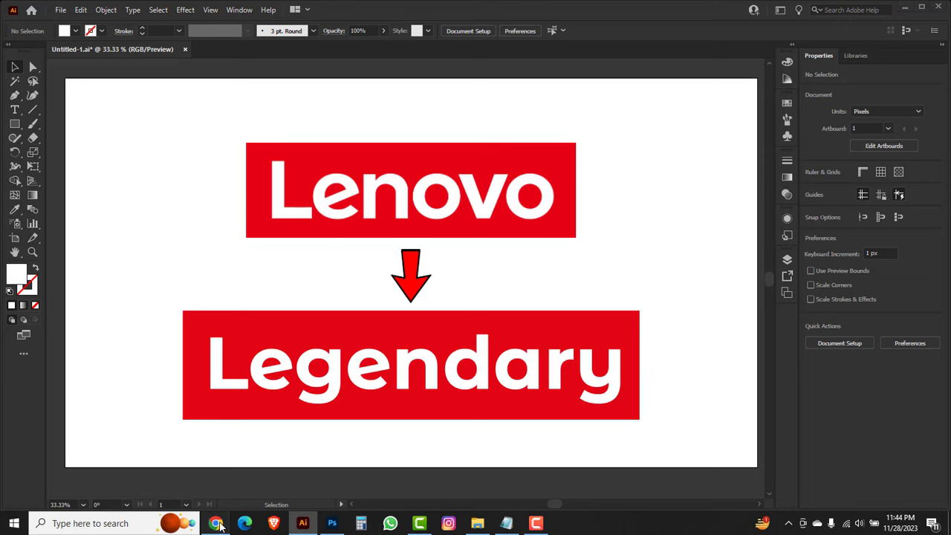
# Switch to Chrome and search Google Images for "lenovo logo".
pyautogui.click(215, 523)
pyautogui.click(411, 253)
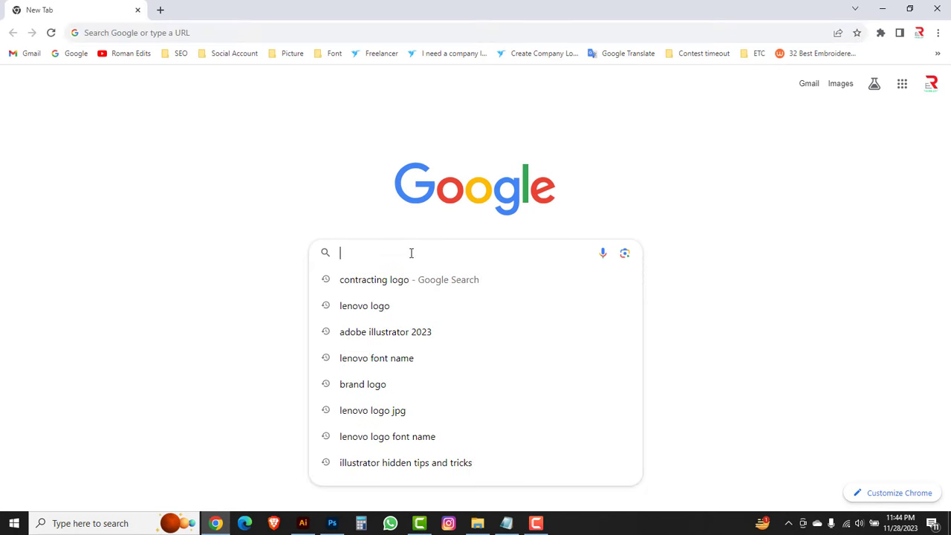
pyautogui.write('le')
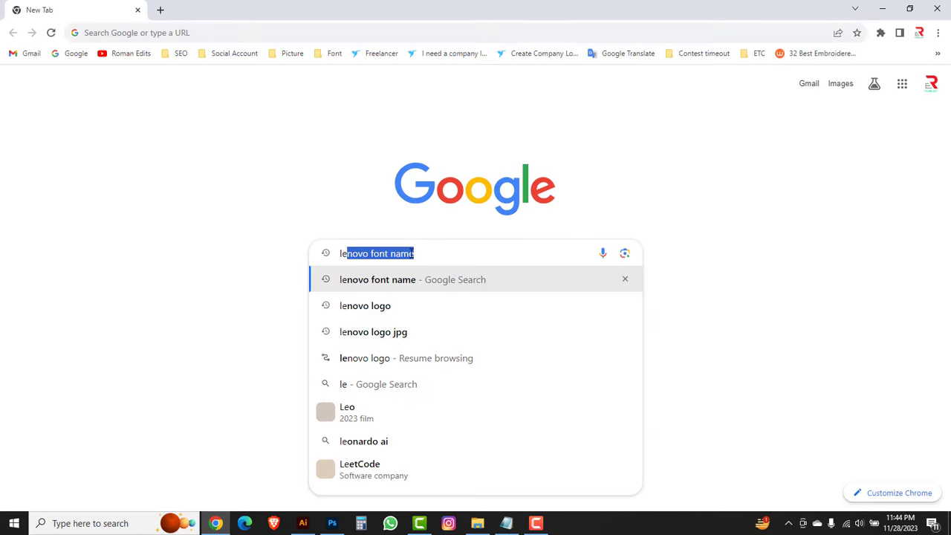
pyautogui.write('novo logo')
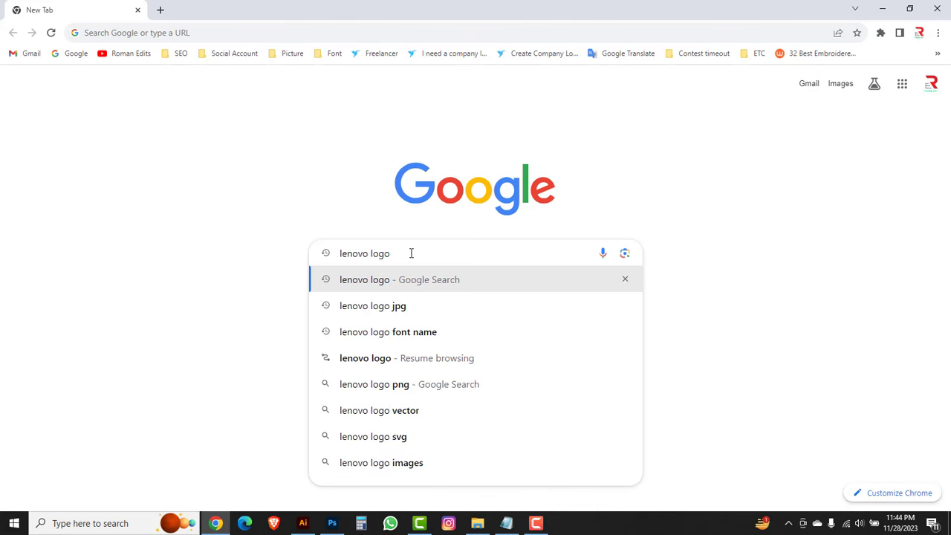
pyautogui.press('Return')
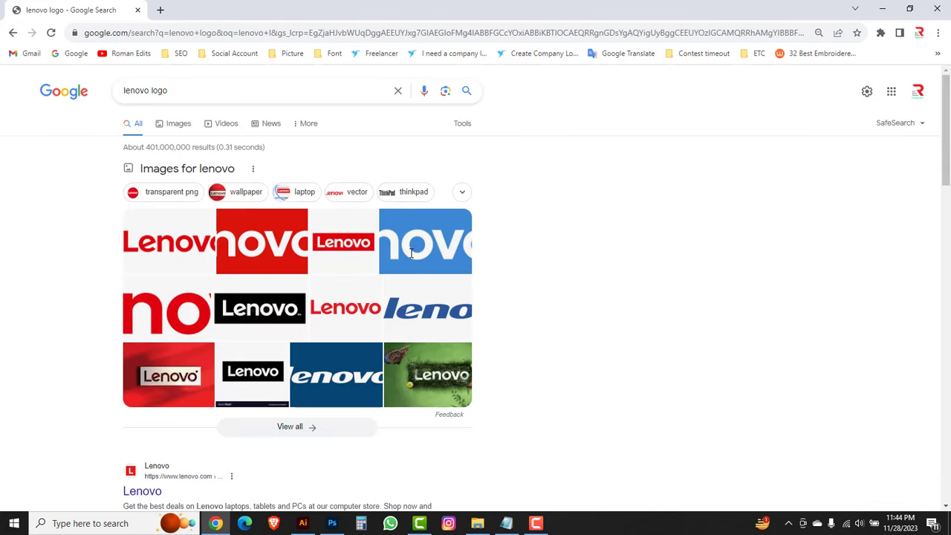
pyautogui.click(178, 128)
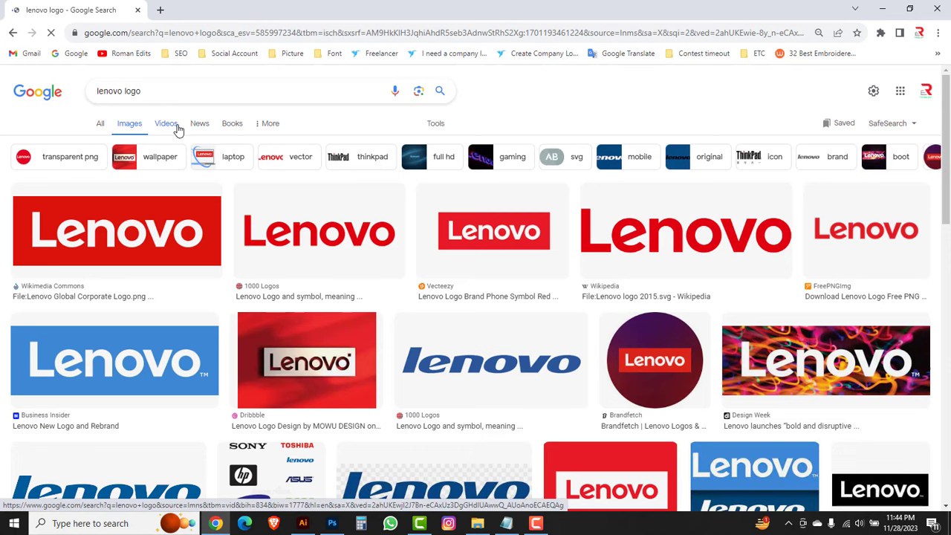
# Open the 1000 Logos result's website and download the 4096x4096 PNG of the Lenovo logo on a red banner.
pyautogui.click(302, 237)
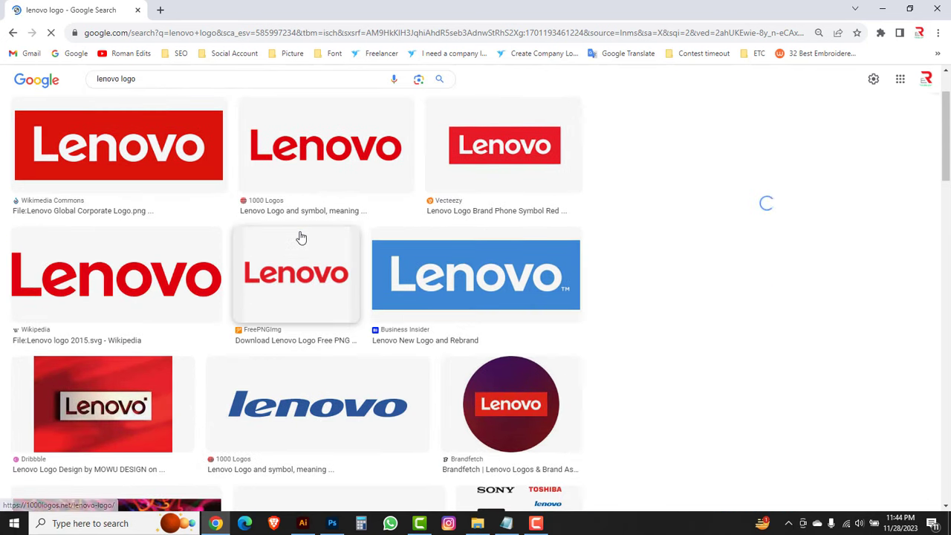
pyautogui.click(689, 247)
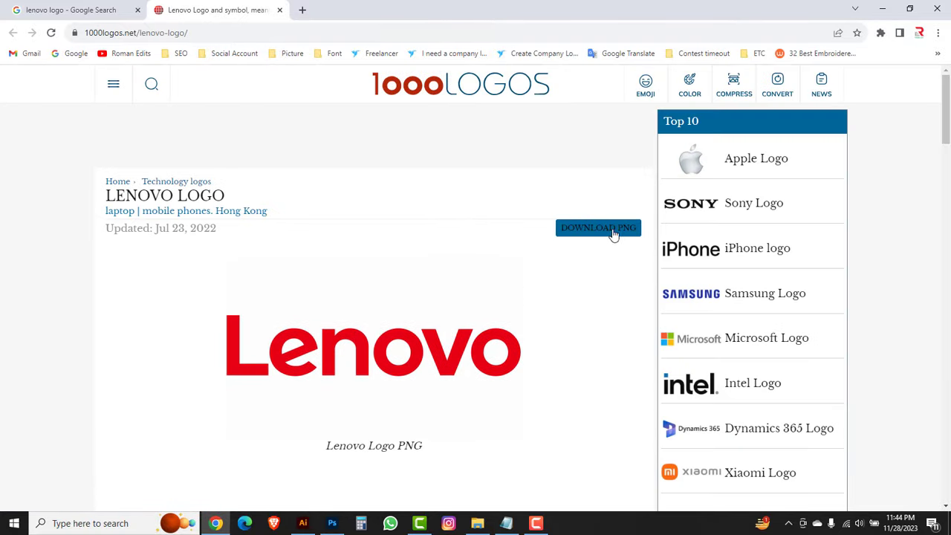
pyautogui.click(579, 232)
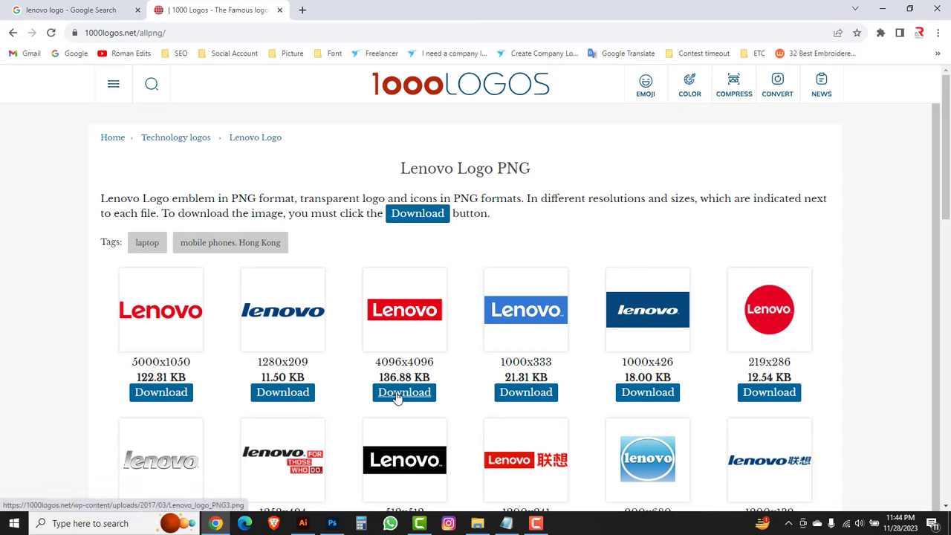
pyautogui.click(397, 398)
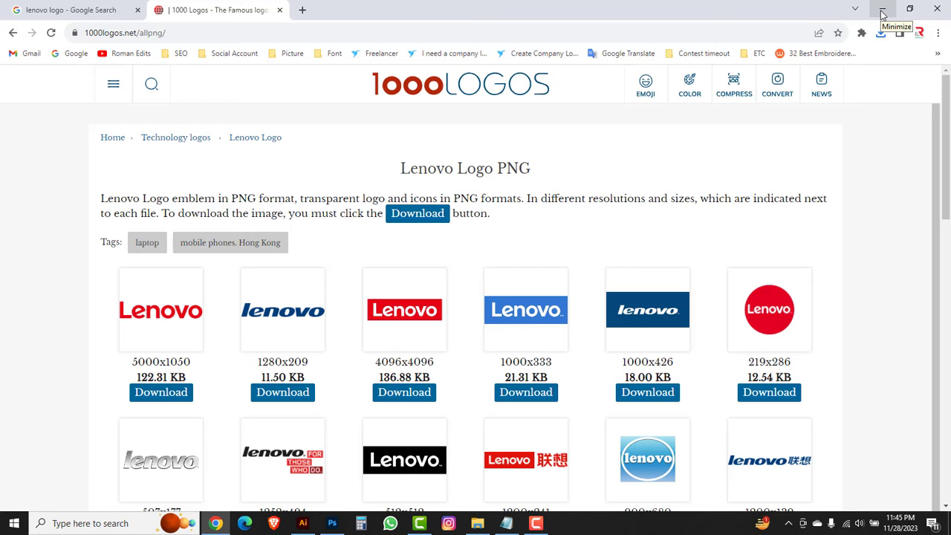
# Return to the desktop and locate the downloaded Lenovo_logo_PNG3 file in the Downloads folder.
pyautogui.click(882, 15)
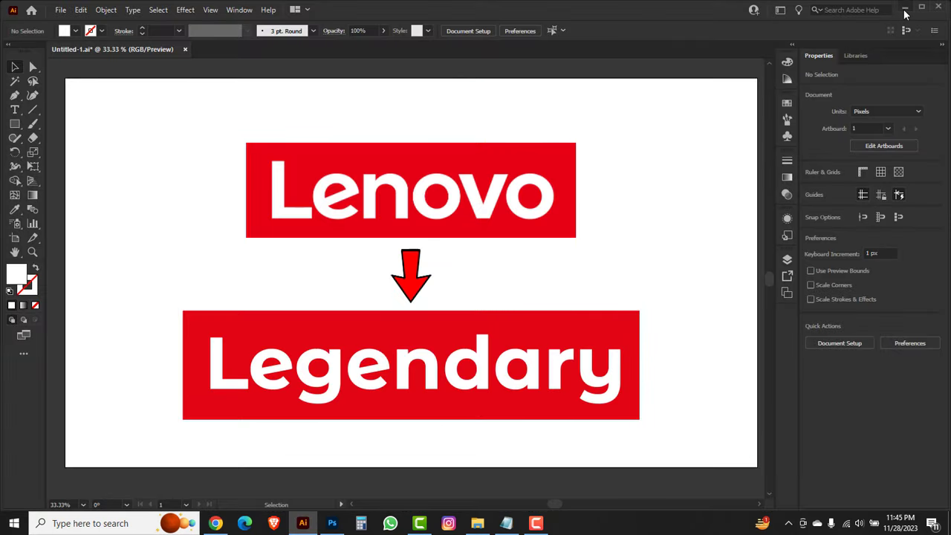
pyautogui.click(905, 7)
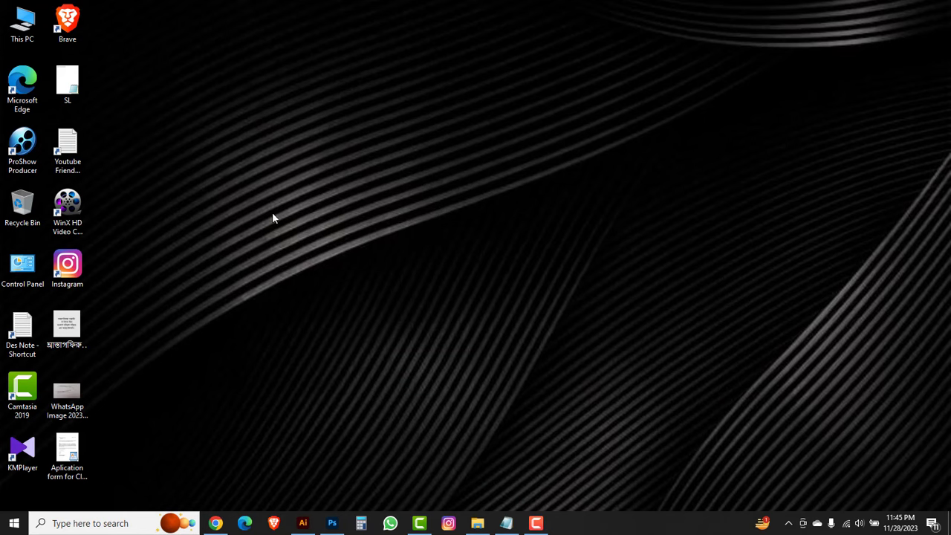
pyautogui.doubleClick(25, 28)
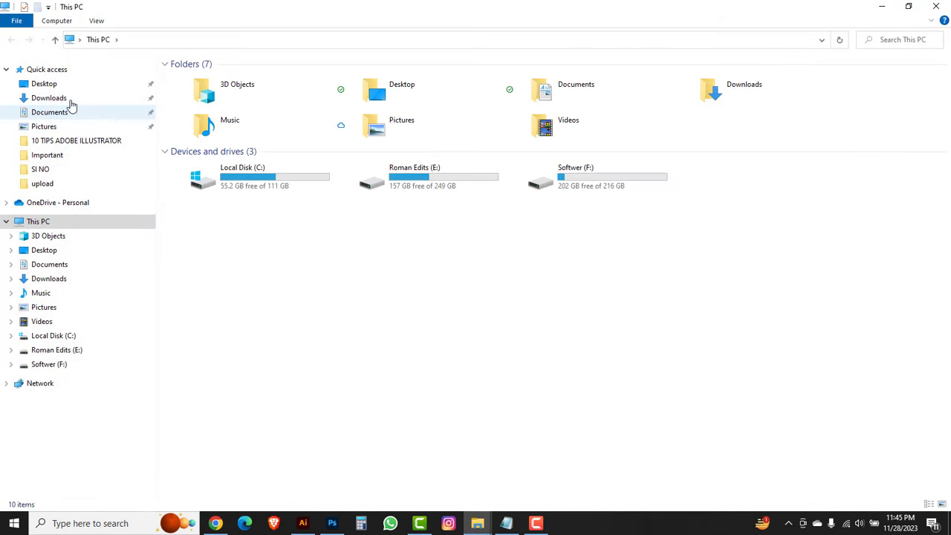
pyautogui.click(49, 98)
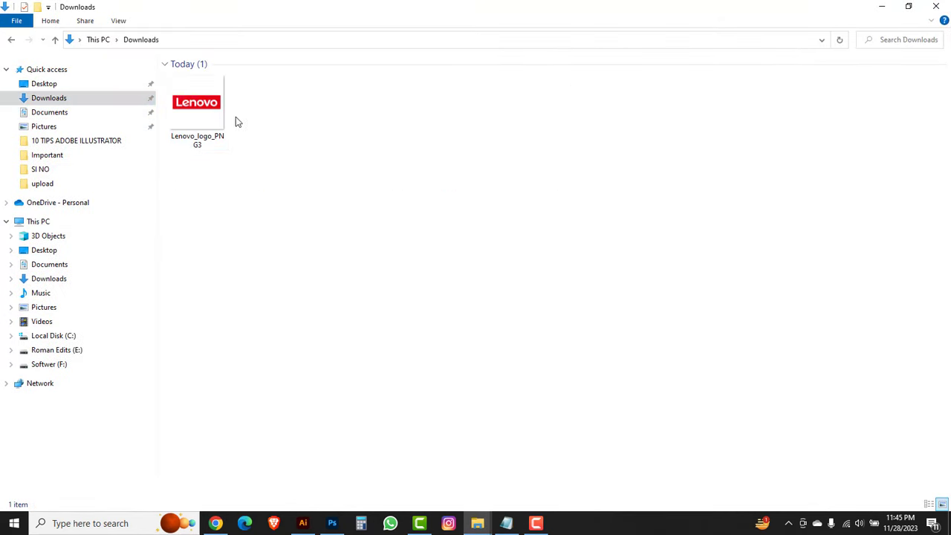
pyautogui.click(210, 124)
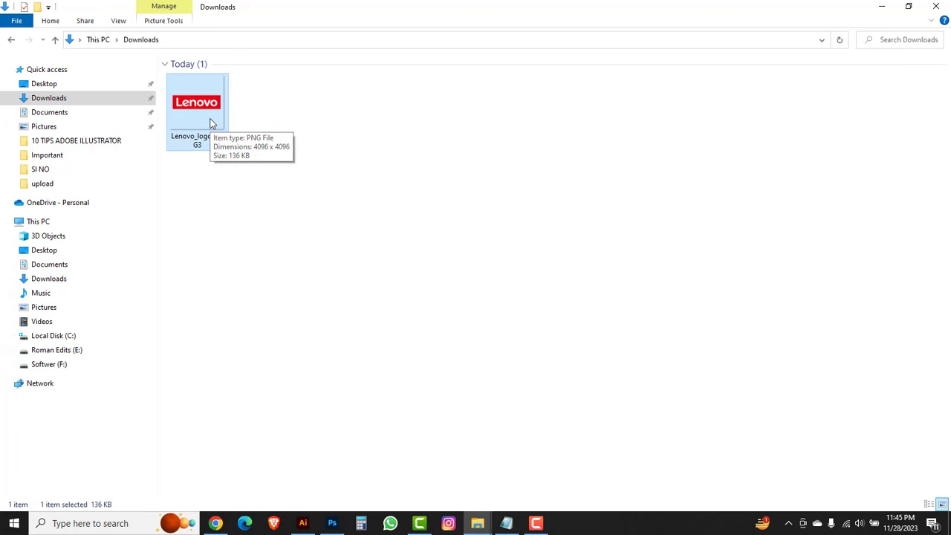
# Switch back to Illustrator and close the Untitled-1.ai document.
pyautogui.click(302, 523)
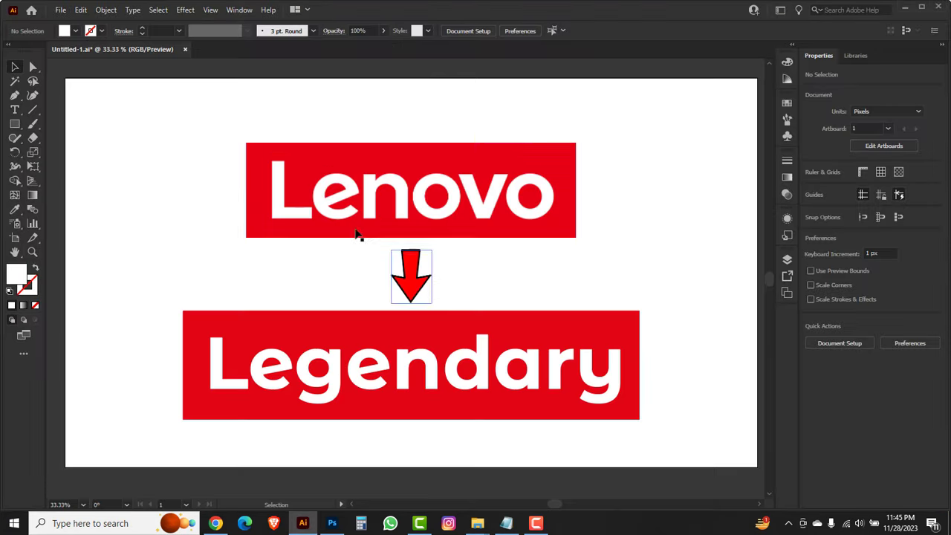
pyautogui.click(186, 50)
pyautogui.click(529, 281)
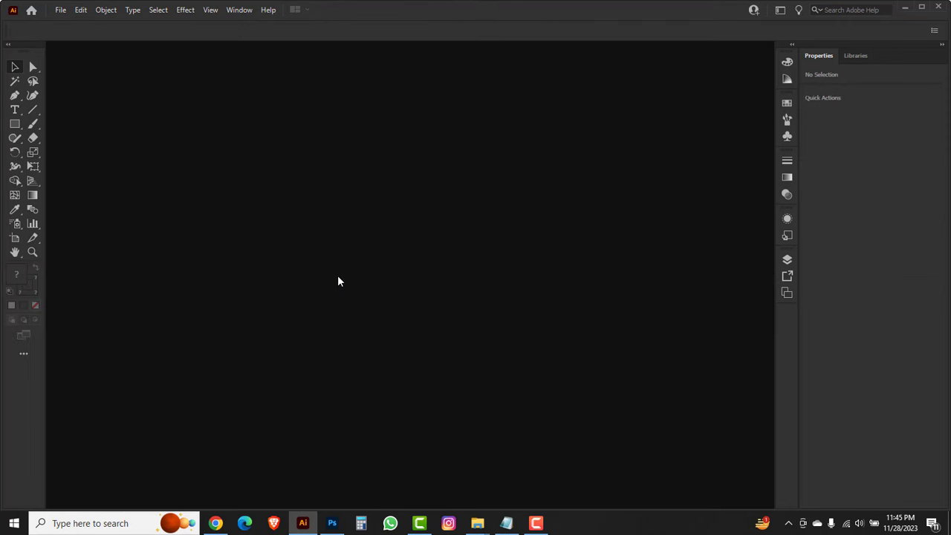
# Open the Lenovo_logo_PNG3 image from the Downloads folder.
pyautogui.click(60, 10)
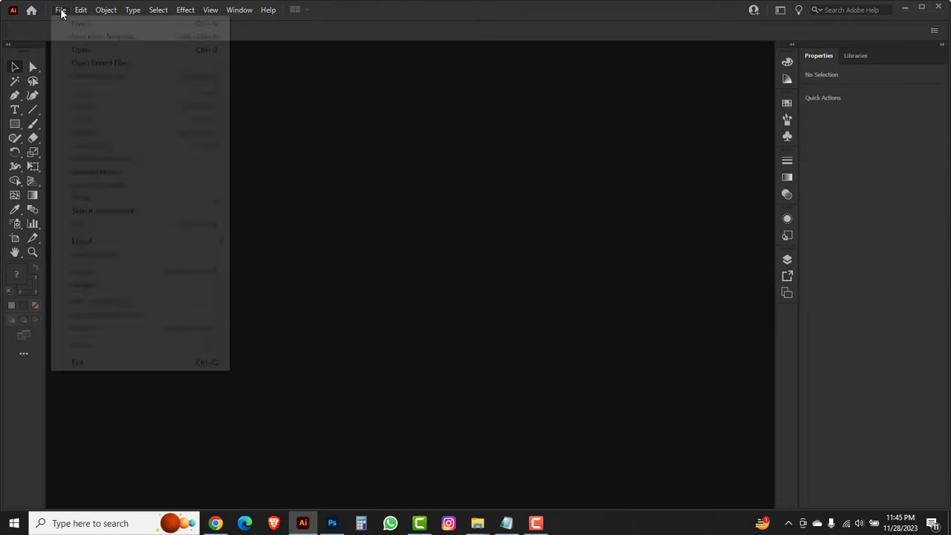
pyautogui.click(83, 48)
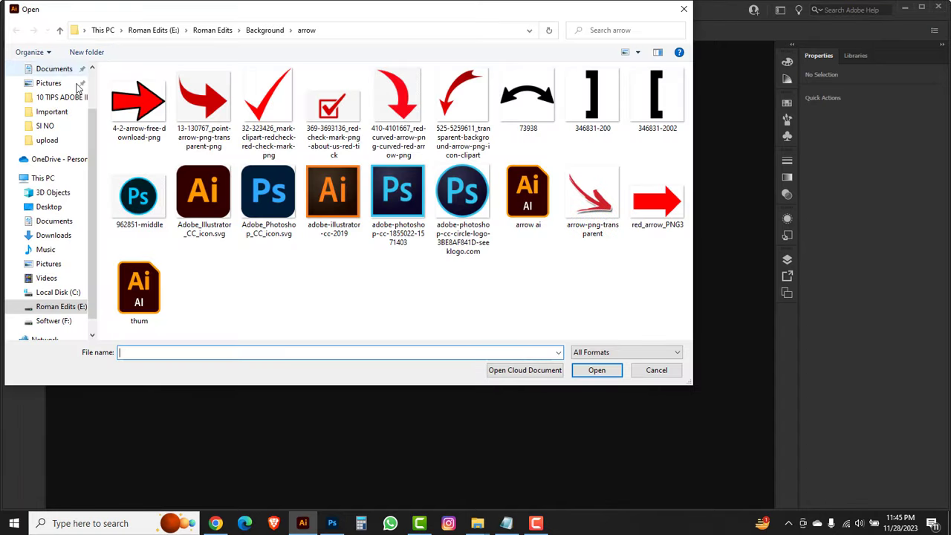
pyautogui.scroll(1, 93, 132)
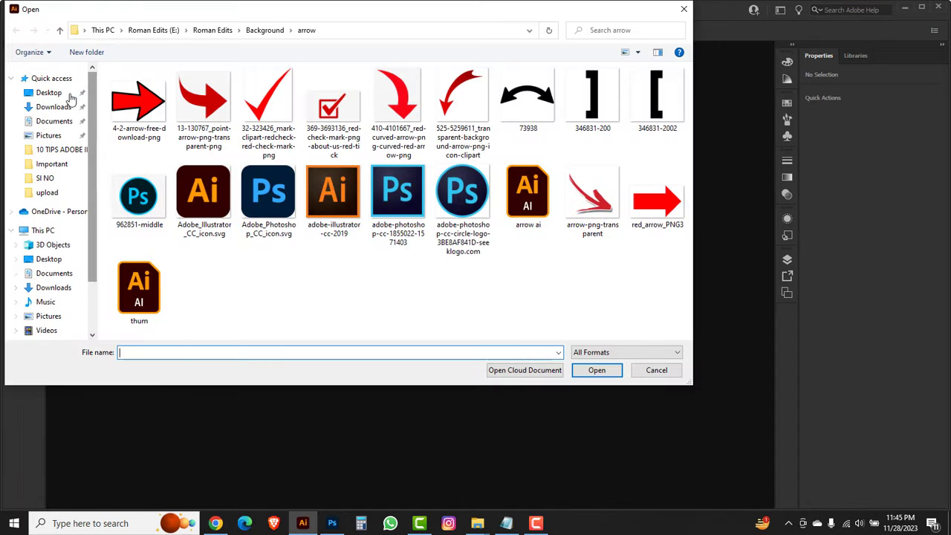
pyautogui.click(54, 106)
pyautogui.click(135, 113)
pyautogui.click(597, 369)
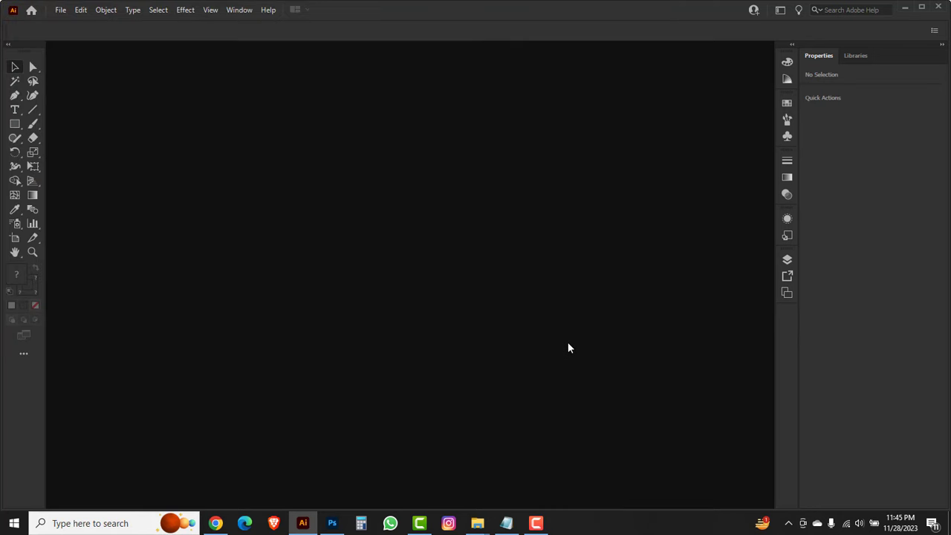
# Move the Lenovo image upward so that its red banner overlaps only the artboard's upper edge.
pyautogui.press('z')
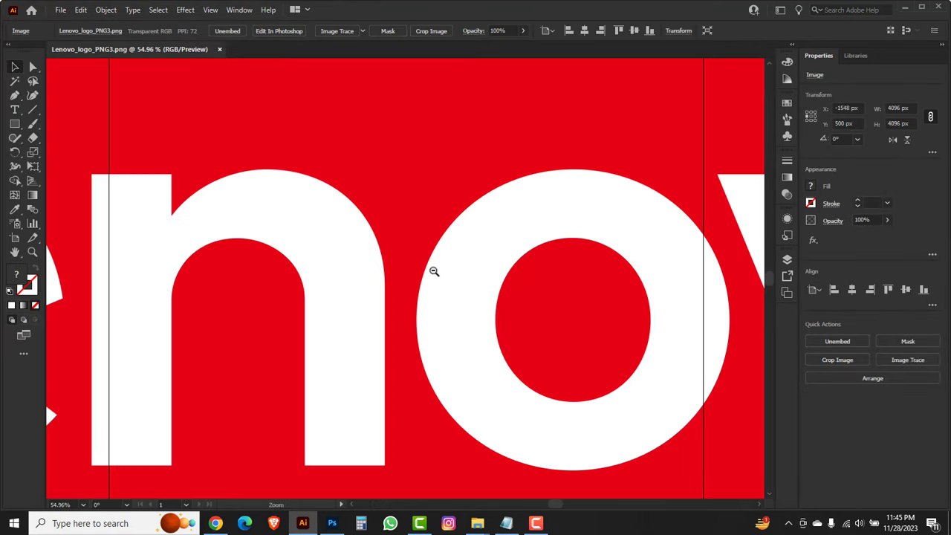
pyautogui.keyDown('alt'); pyautogui.click(432, 271); pyautogui.keyUp('alt')
pyautogui.keyDown('alt'); pyautogui.click(431, 269); pyautogui.keyUp('alt')
pyautogui.keyDown('alt'); pyautogui.click(432, 269); pyautogui.keyUp('alt')
pyautogui.keyDown('alt'); pyautogui.click(433, 269); pyautogui.keyUp('alt')
pyautogui.keyDown('alt'); pyautogui.click(432, 268); pyautogui.keyUp('alt')
pyautogui.keyDown('alt'); pyautogui.click(431, 268); pyautogui.keyUp('alt')
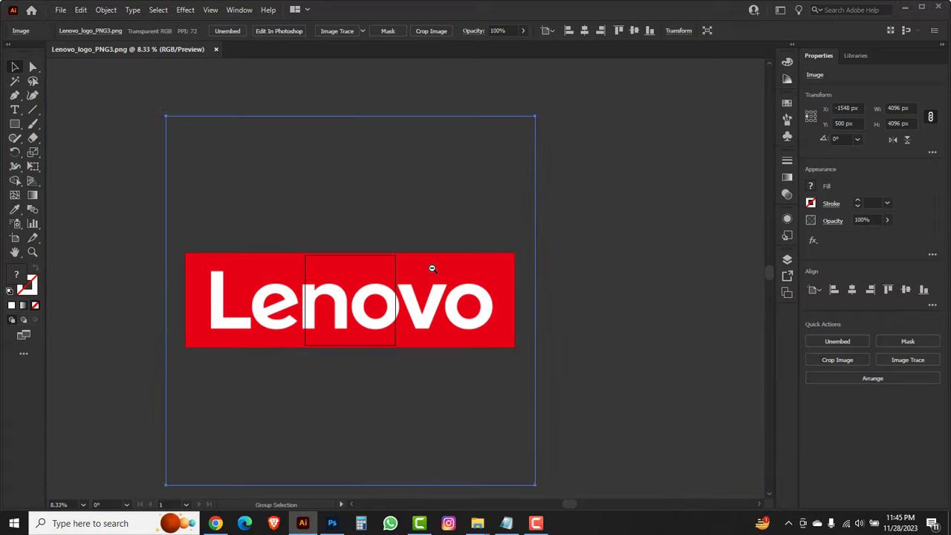
pyautogui.press('v')
pyautogui.moveTo(431, 267); pyautogui.dragTo(455, 224)
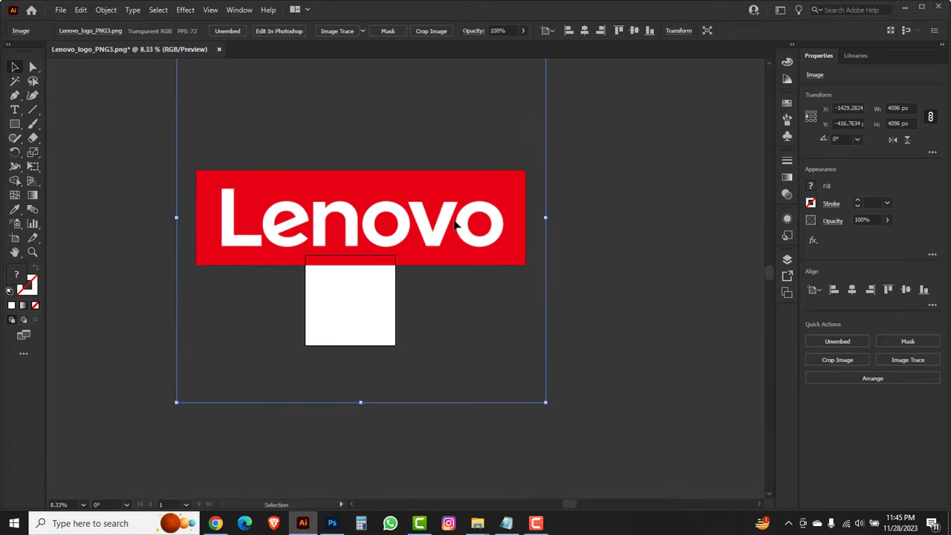
# Draw a rectangle of about 3680 × 1068 px over the red banner and use it as a clipping mask for the image.
pyautogui.moveTo(15, 125); pyautogui.dragTo(70, 126)
pyautogui.moveTo(194, 171)
pyautogui.mouseDown()
pyautogui.moveTo(234, 191)
pyautogui.moveTo(494, 247)
pyautogui.moveTo(527, 266)
pyautogui.mouseUp()
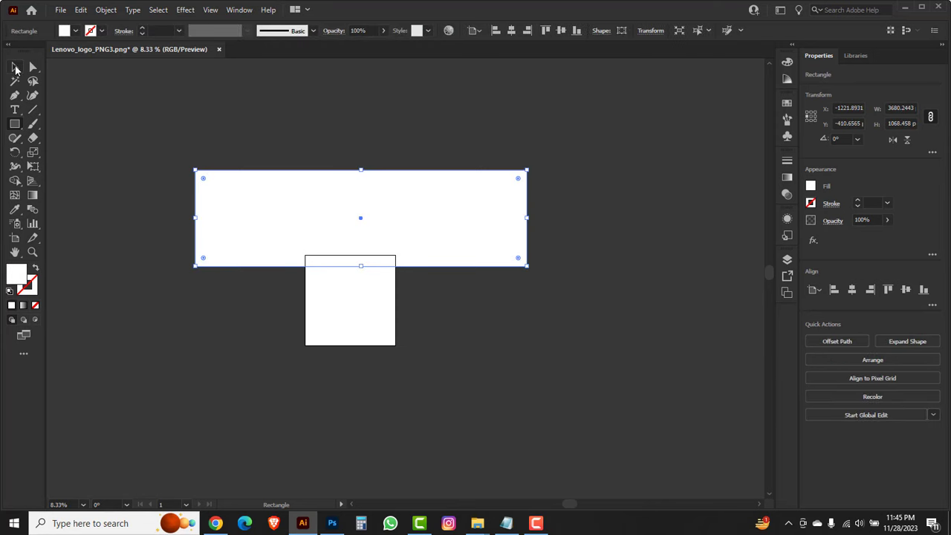
pyautogui.click(16, 69)
pyautogui.hotkey('ctrl', 'a')
pyautogui.rightClick(487, 204)
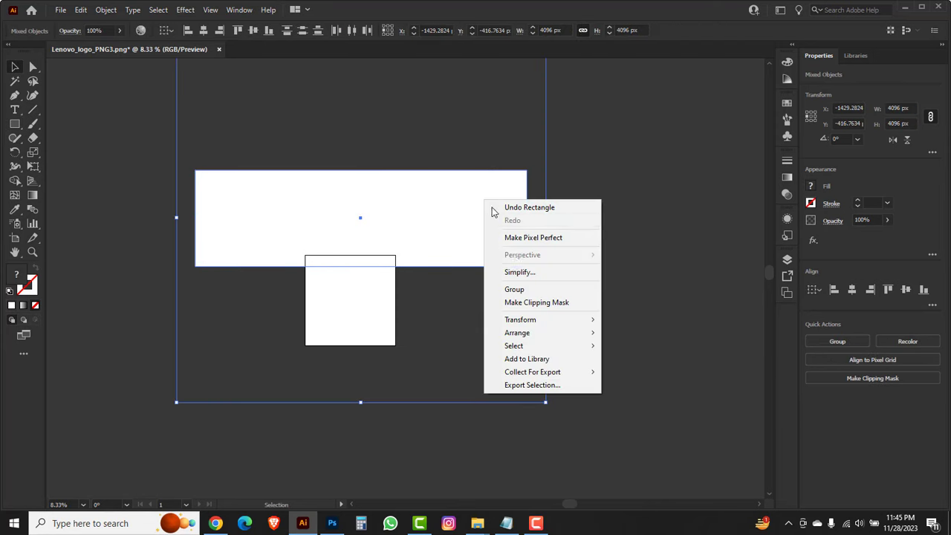
pyautogui.click(530, 303)
pyautogui.click(599, 282)
# Scale the clipped logo down to about 884 × 257 px and place it across the upper part of the artboard.
pyautogui.moveTo(424, 221); pyautogui.dragTo(432, 208)
pyautogui.moveTo(535, 254); pyautogui.dragTo(369, 282)
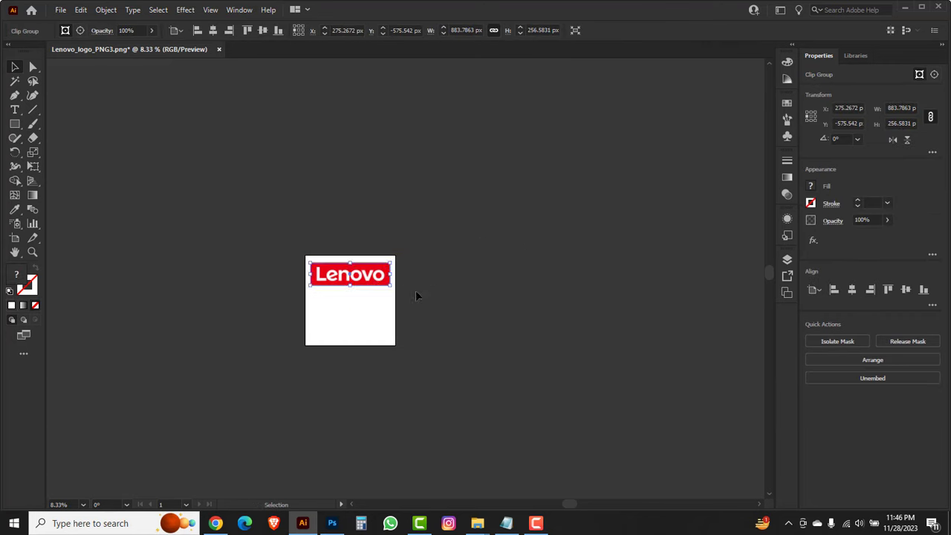
pyautogui.keyDown('ctrl'); pyautogui.click(383, 298); pyautogui.keyUp('ctrl')
pyautogui.keyDown('ctrl'); pyautogui.click(361, 277); pyautogui.keyUp('ctrl')
pyautogui.keyDown('ctrl'); pyautogui.click(402, 292); pyautogui.keyUp('ctrl')
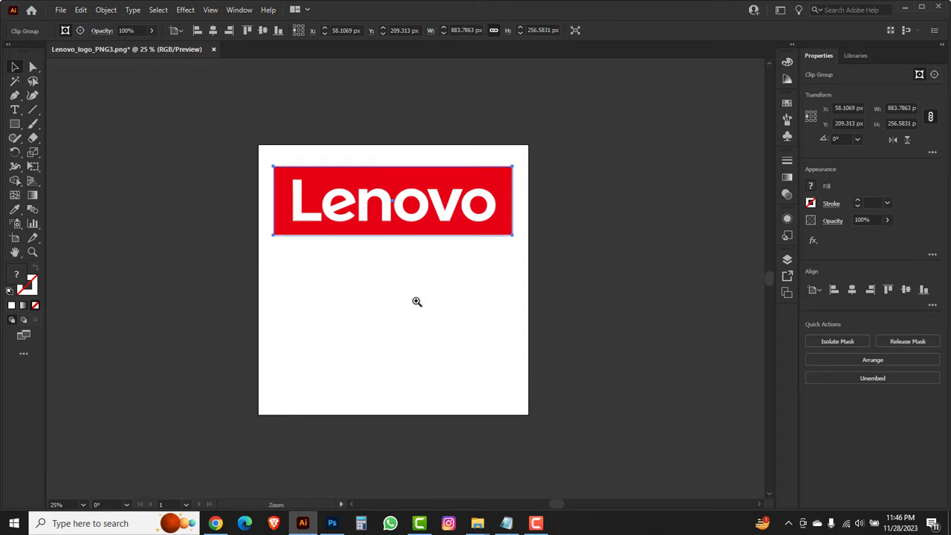
pyautogui.keyDown('ctrl'); pyautogui.click(427, 303); pyautogui.keyUp('ctrl')
pyautogui.click(416, 273)
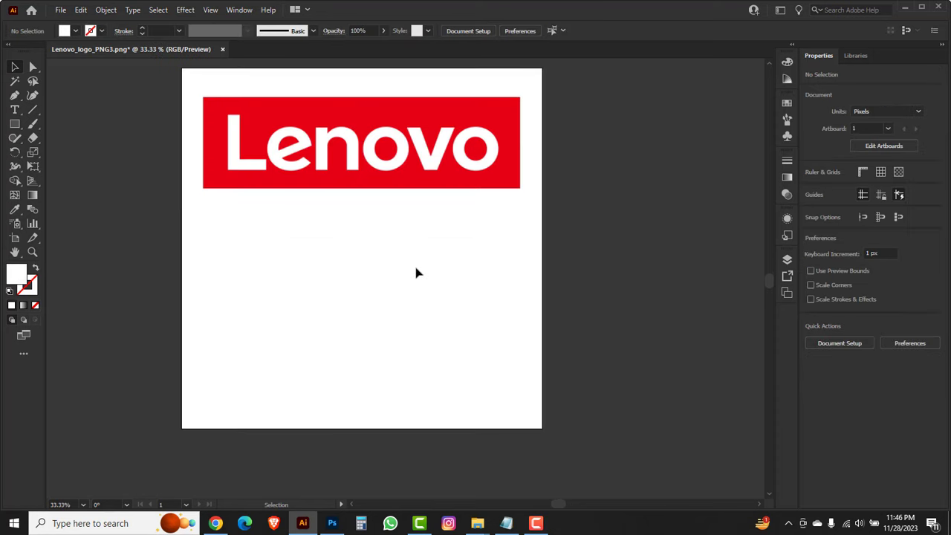
pyautogui.click(252, 162)
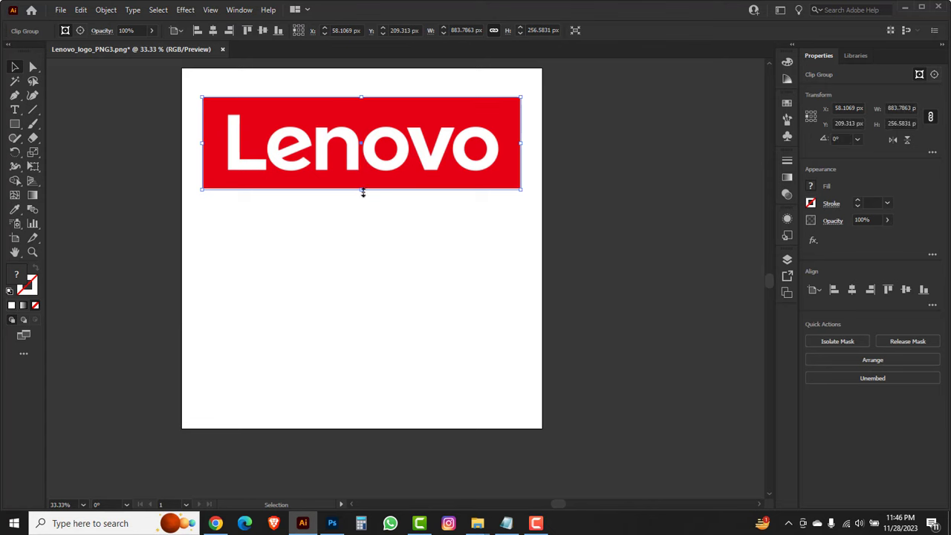
# Switch to Chrome and search Google for "lenovo font name" in the all-results view.
pyautogui.click(216, 523)
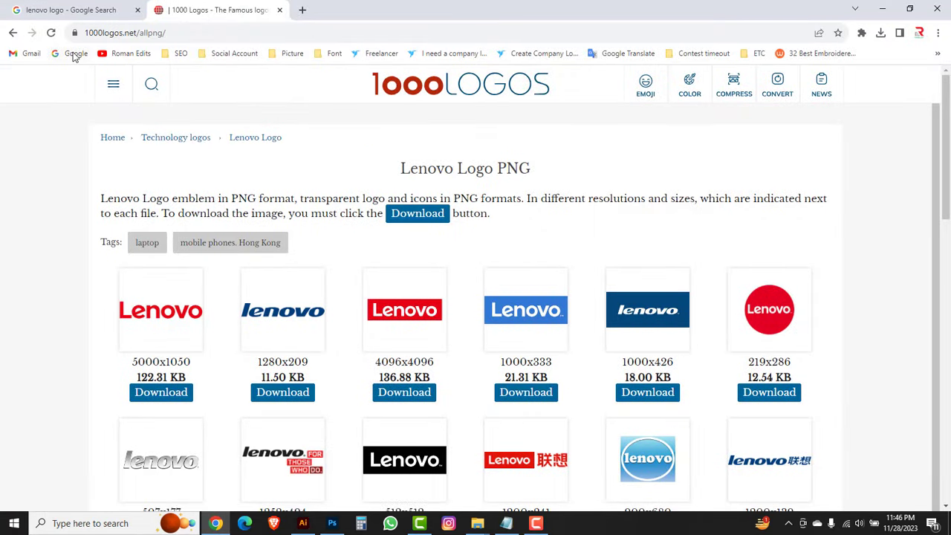
pyautogui.click(71, 10)
pyautogui.click(80, 82)
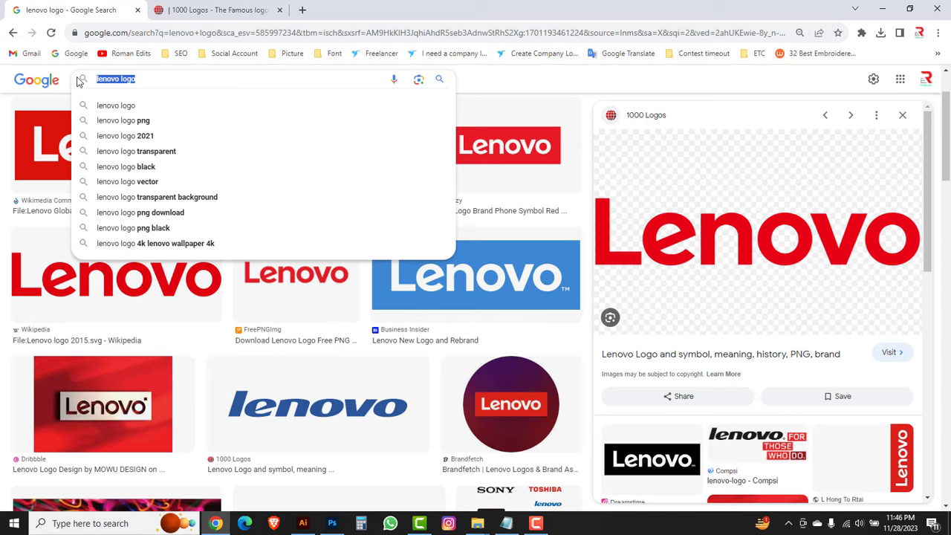
pyautogui.write('leno')
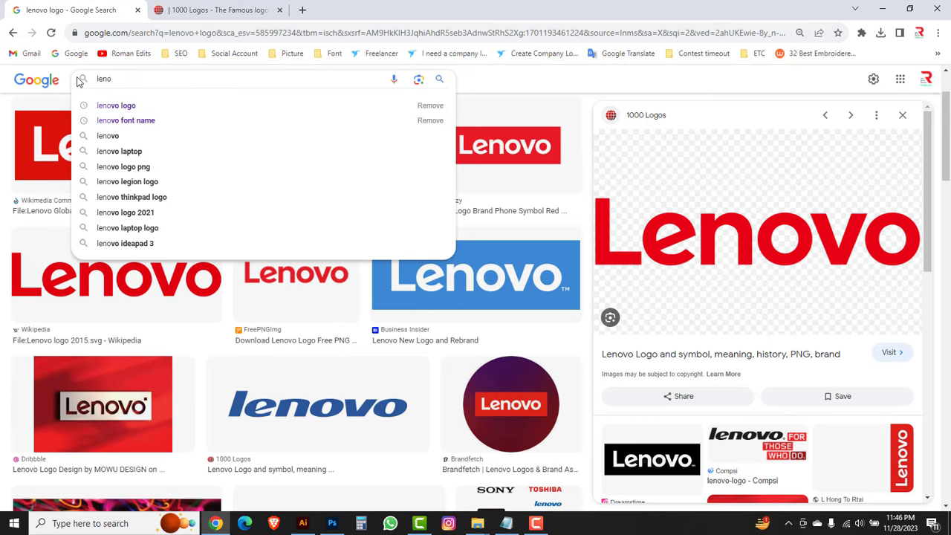
pyautogui.write('vo font ')
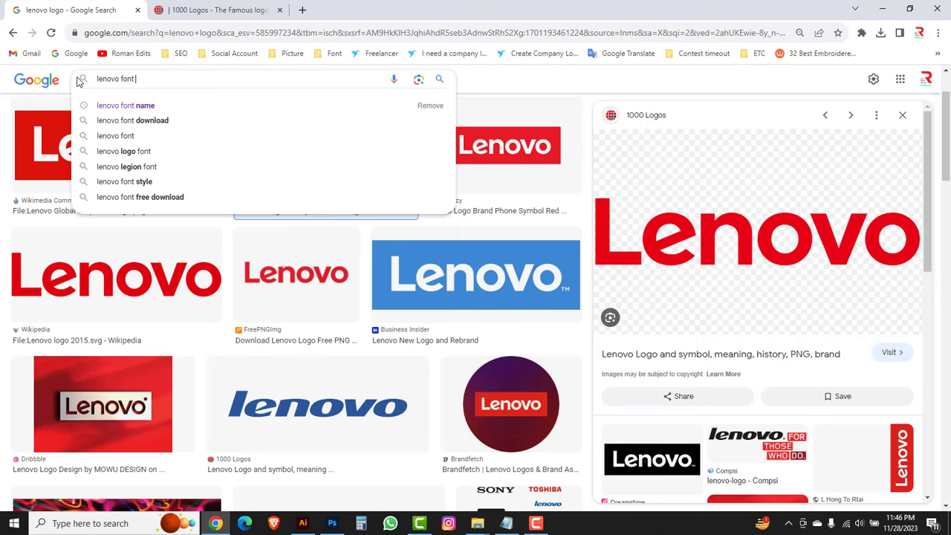
pyautogui.write('name')
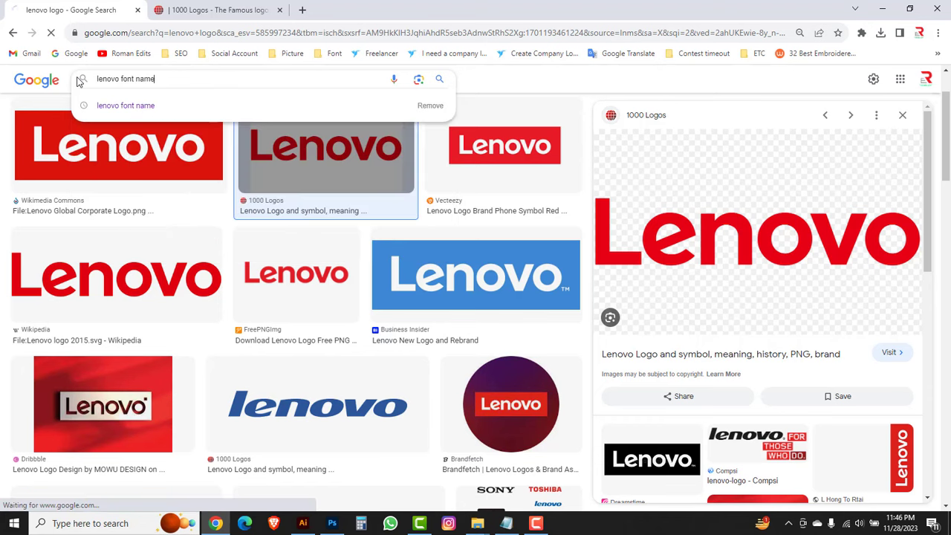
pyautogui.press('Return')
pyautogui.click(98, 127)
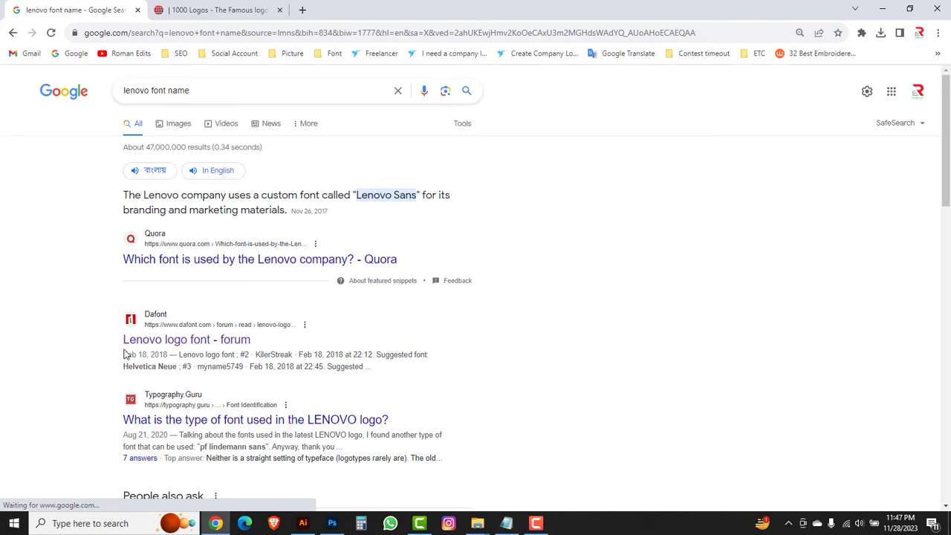
# Open Dafont's "Lenovo logo font" forum thread and follow its suggested Montserrat Alternates font to Google Fonts.
pyautogui.click(185, 346)
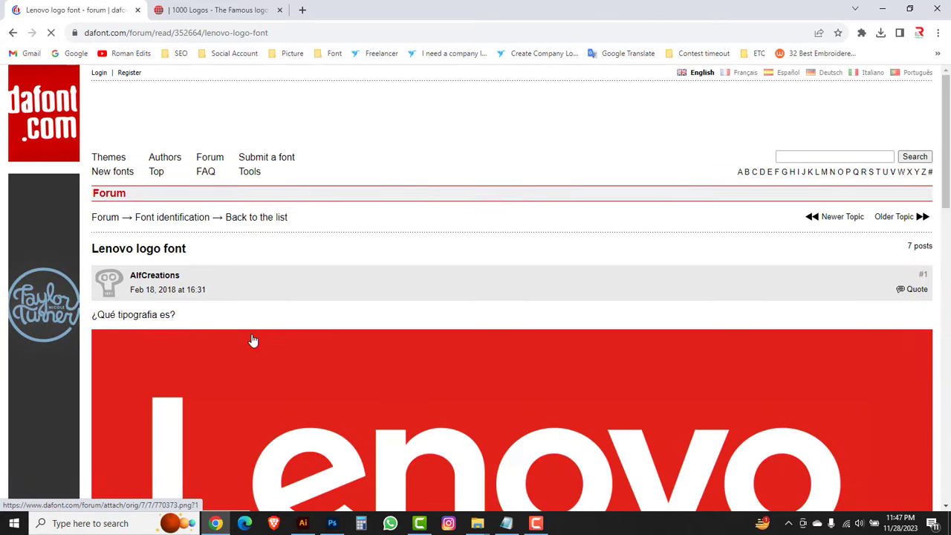
pyautogui.scroll(-3, 255, 339)
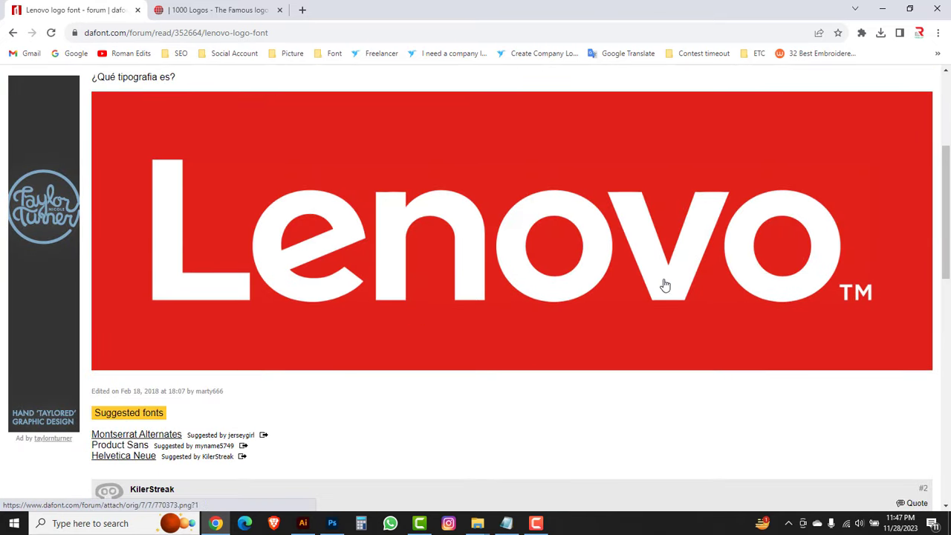
pyautogui.scroll(-2, 609, 284)
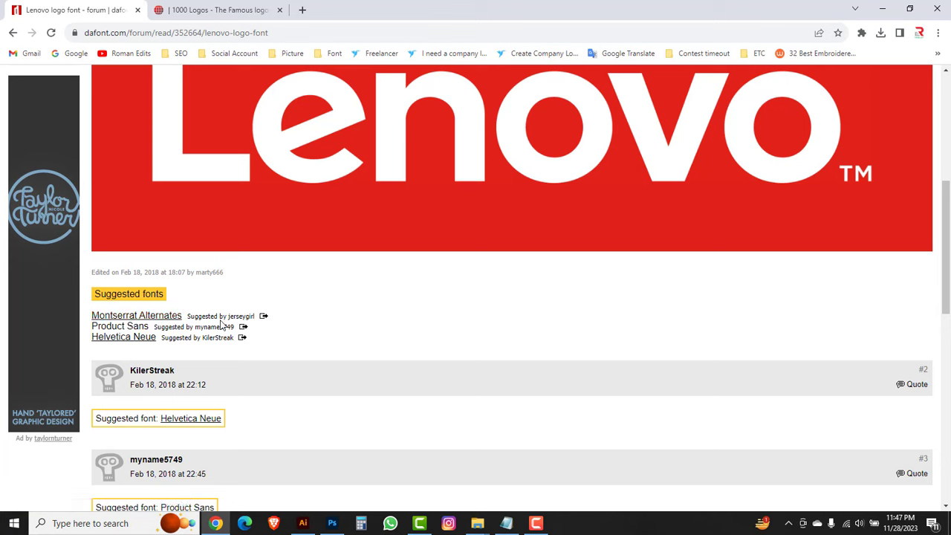
pyautogui.click(136, 320)
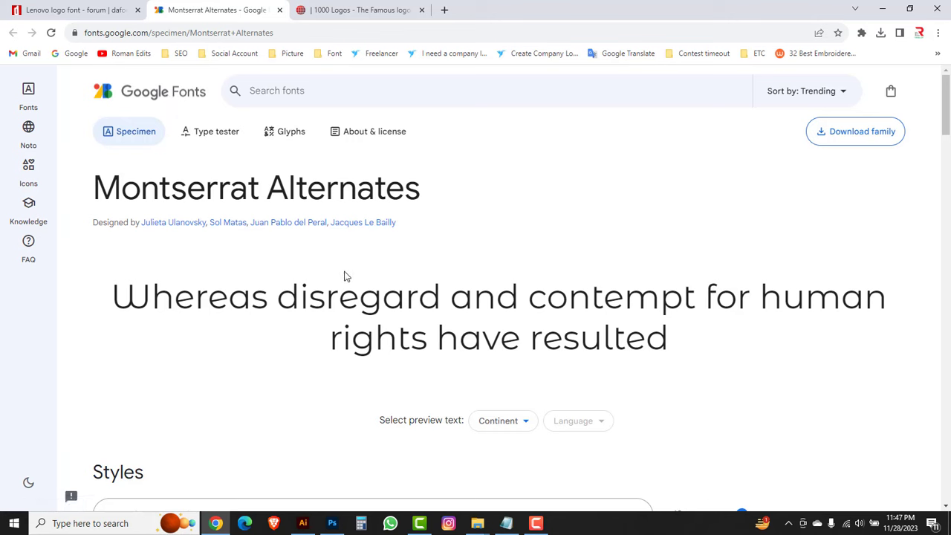
# Review the Montserrat Alternates styles and download the whole font family.
pyautogui.scroll(-5, 346, 279)
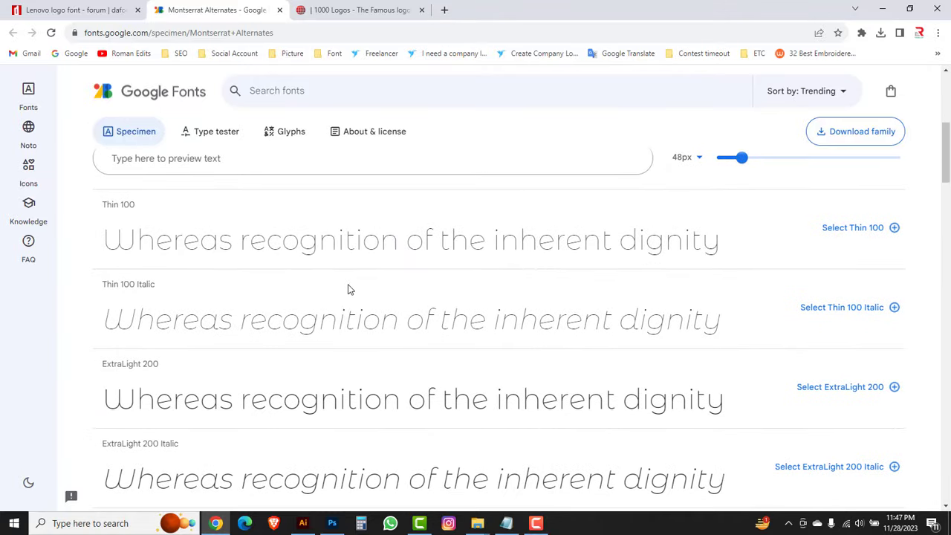
pyautogui.scroll(-2, 349, 285)
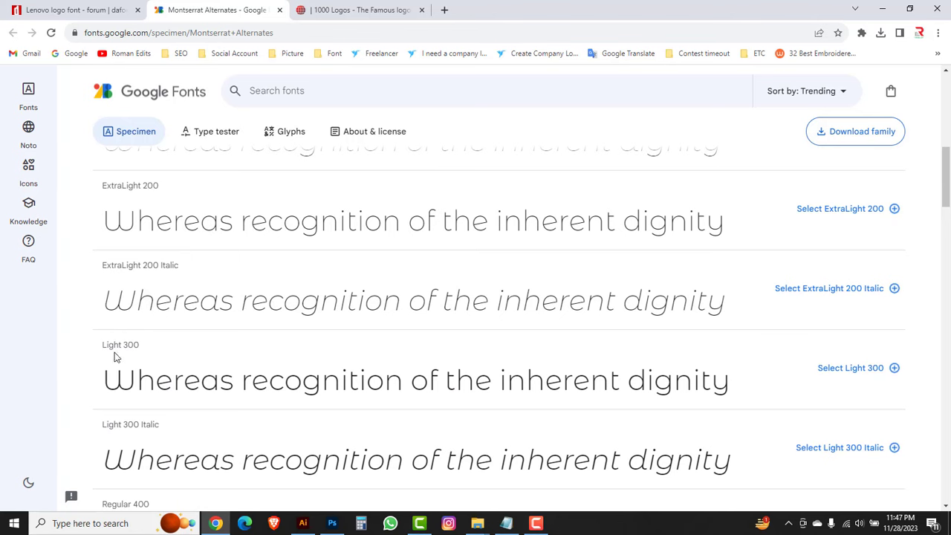
pyautogui.scroll(-4, 114, 356)
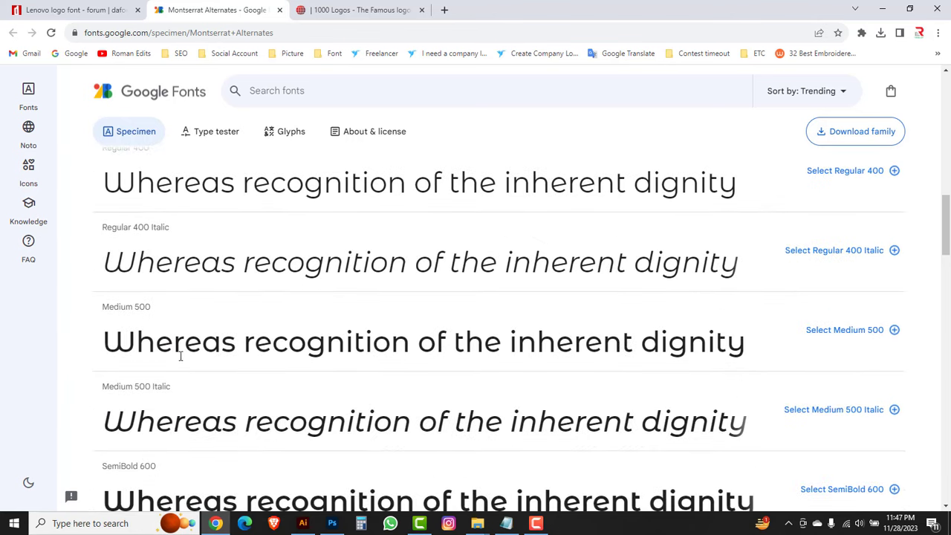
pyautogui.scroll(-2, 180, 356)
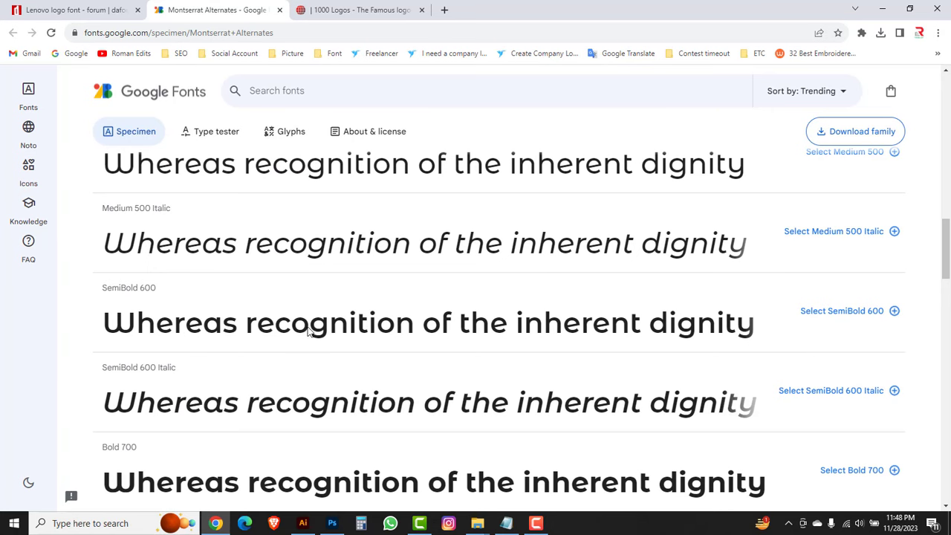
pyautogui.scroll(3, 762, 142)
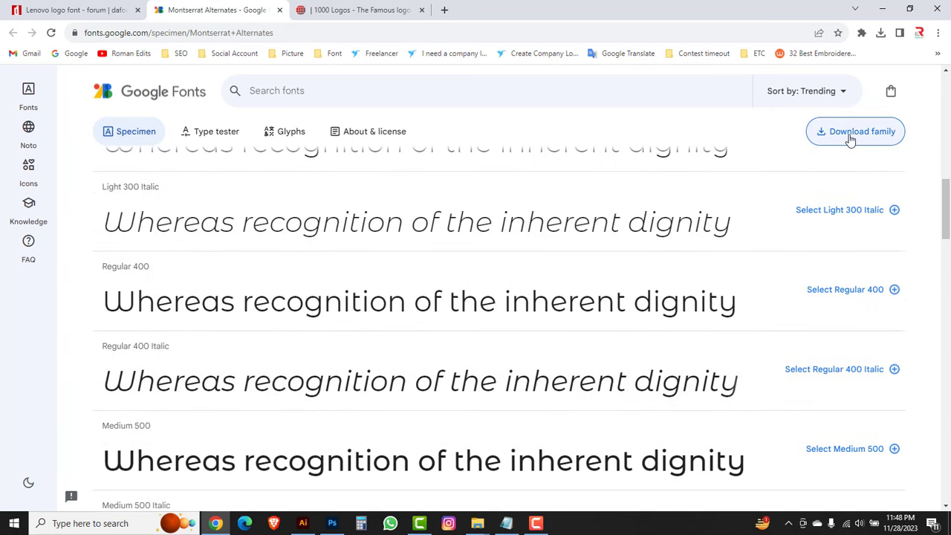
pyautogui.click(850, 139)
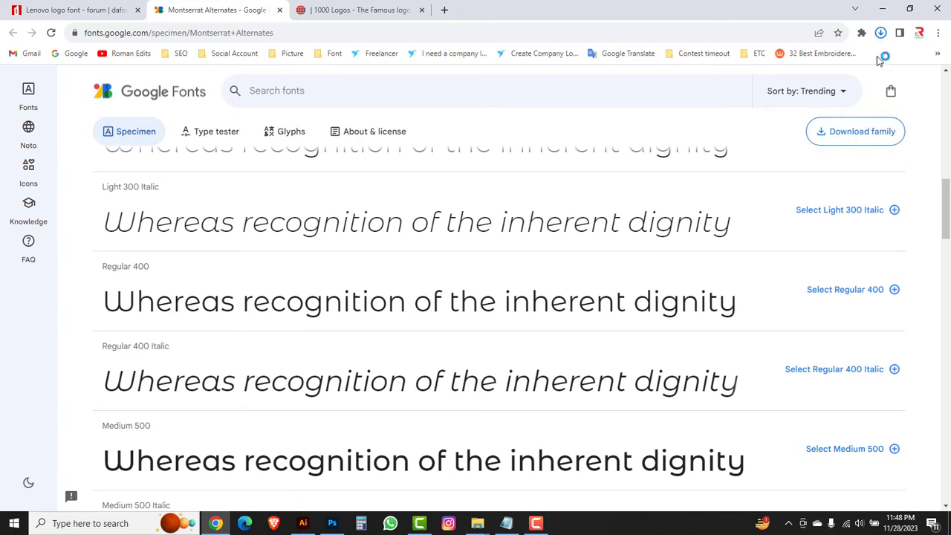
# Show the downloaded Montserrat_Alternates archive in its folder and extract it to a Montserrat_Alternates subfolder of Downloads.
pyautogui.click(880, 33)
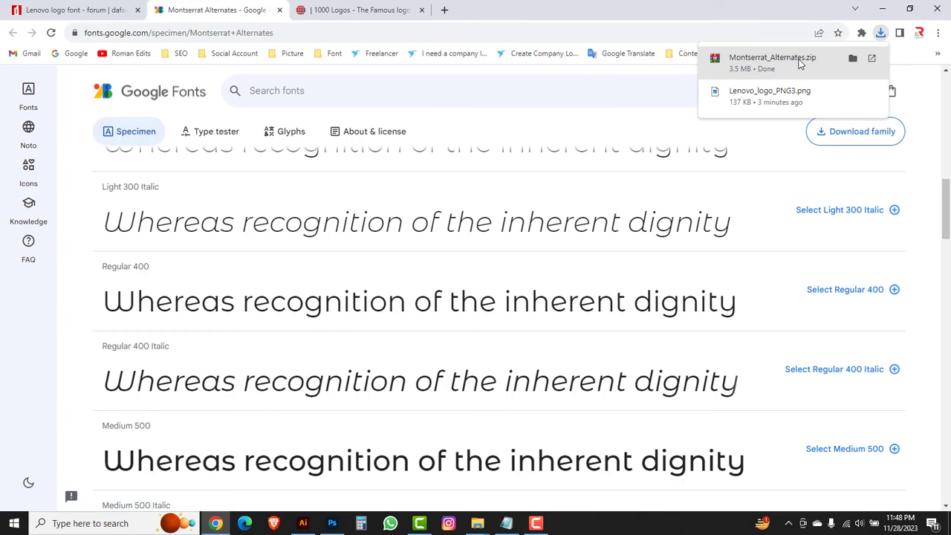
pyautogui.click(854, 60)
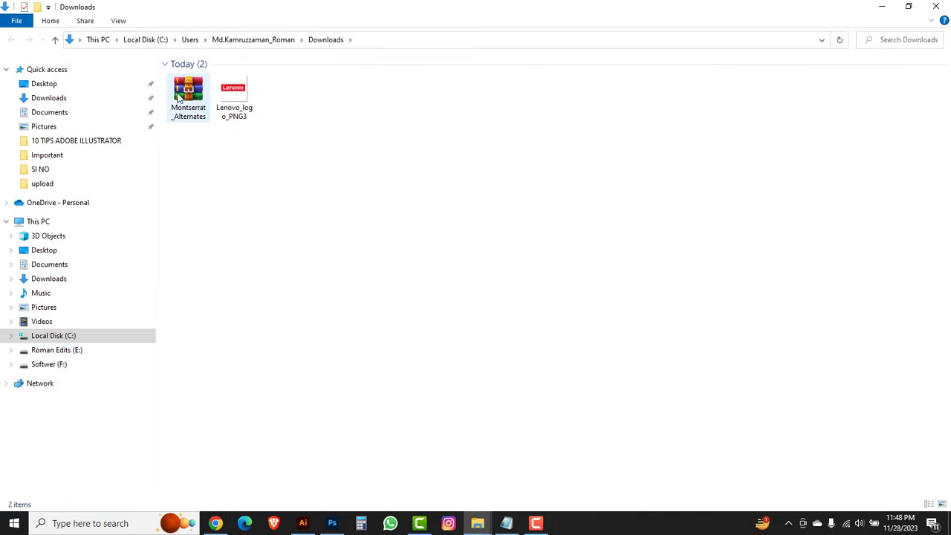
pyautogui.rightClick(188, 101)
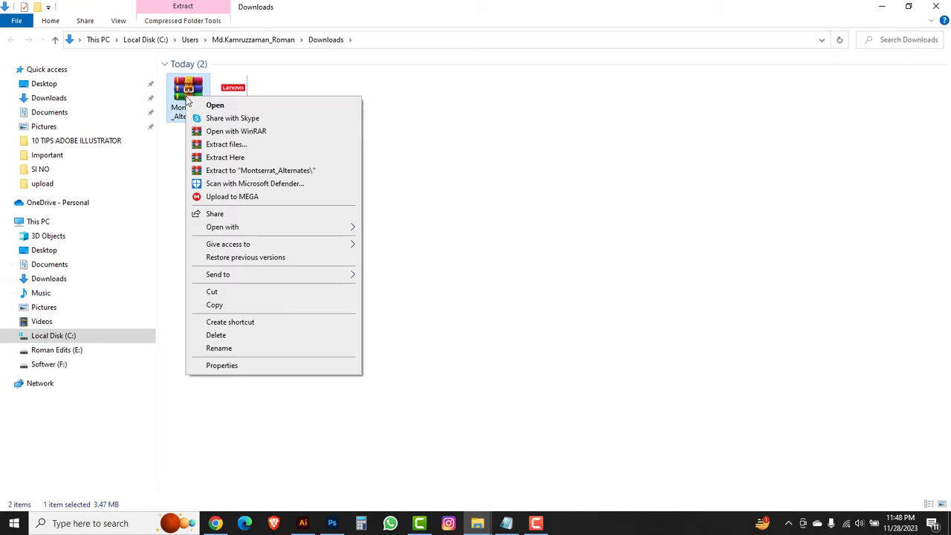
pyautogui.click(211, 143)
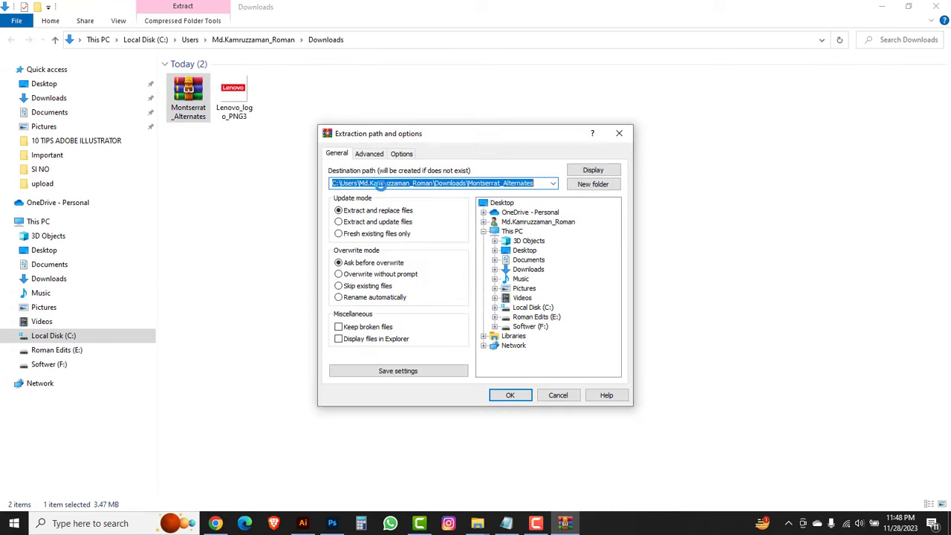
pyautogui.click(508, 395)
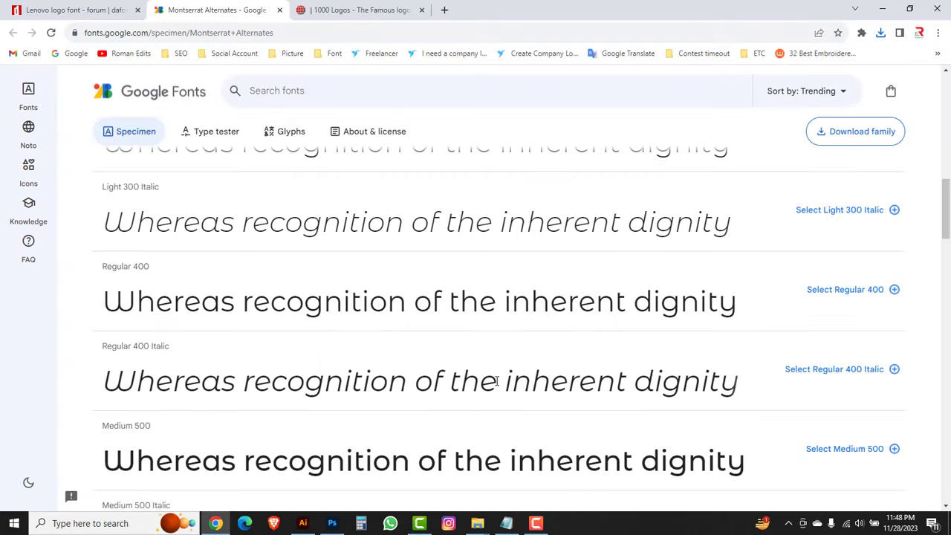
# Open the extracted Montserrat_Alternates folder and start installing all of its TrueType font files, leaving out the OFL text document.
pyautogui.moveTo(478, 527)
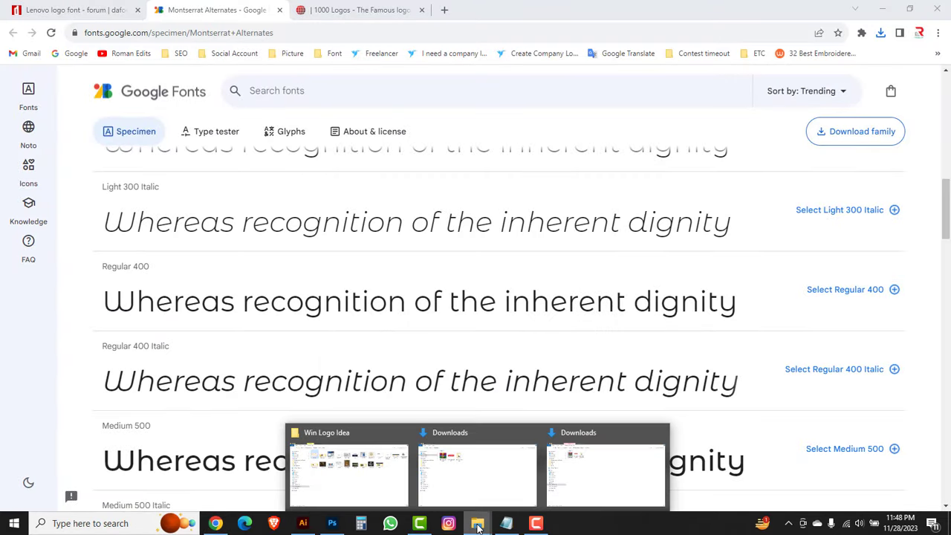
pyautogui.click(584, 486)
pyautogui.click(274, 245)
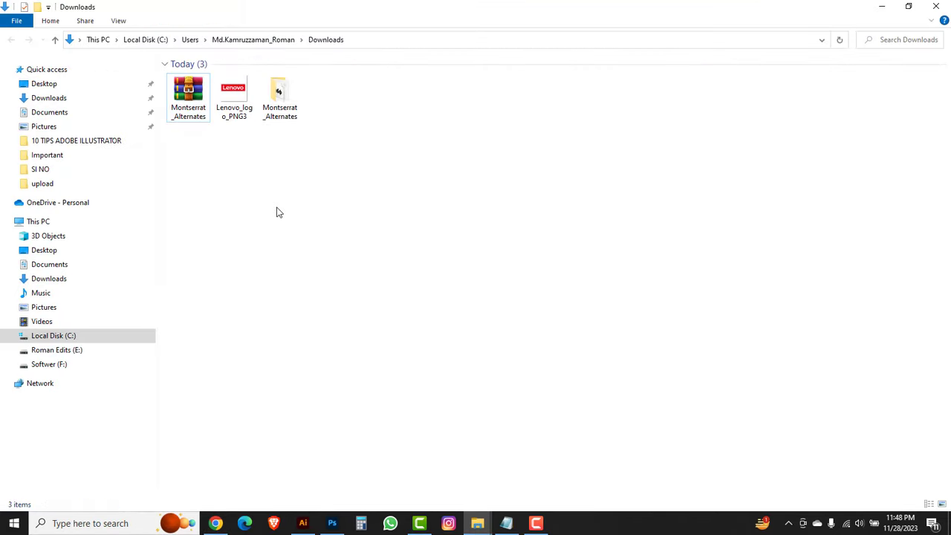
pyautogui.doubleClick(280, 91)
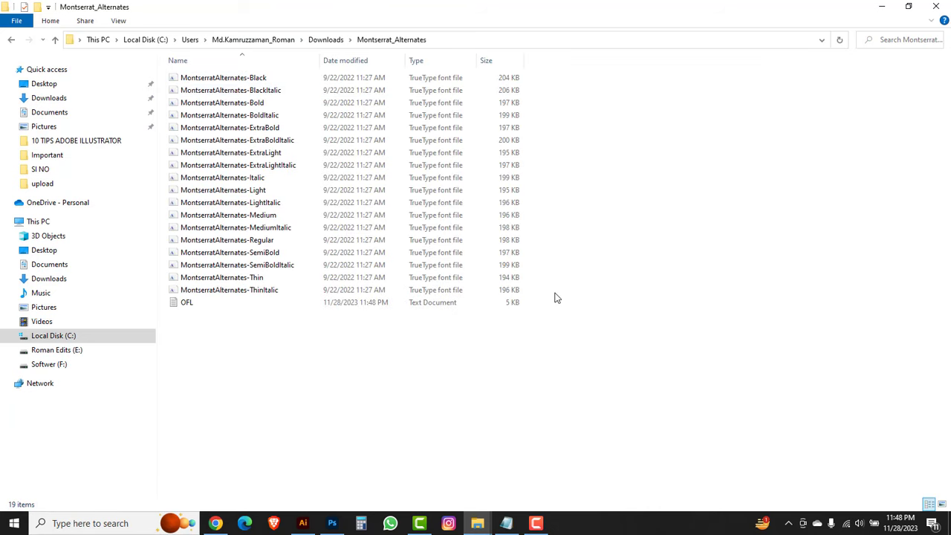
pyautogui.moveTo(540, 75); pyautogui.dragTo(227, 299)
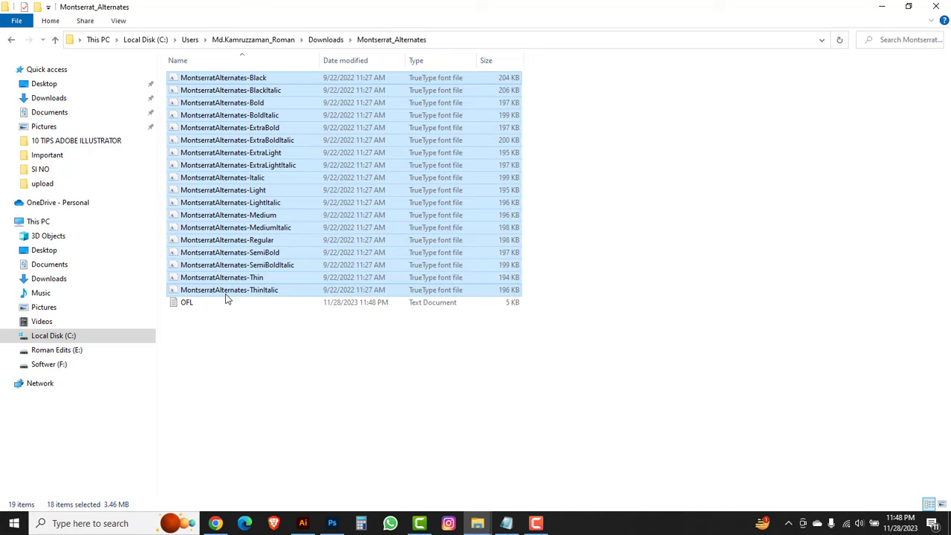
pyautogui.rightClick(219, 211)
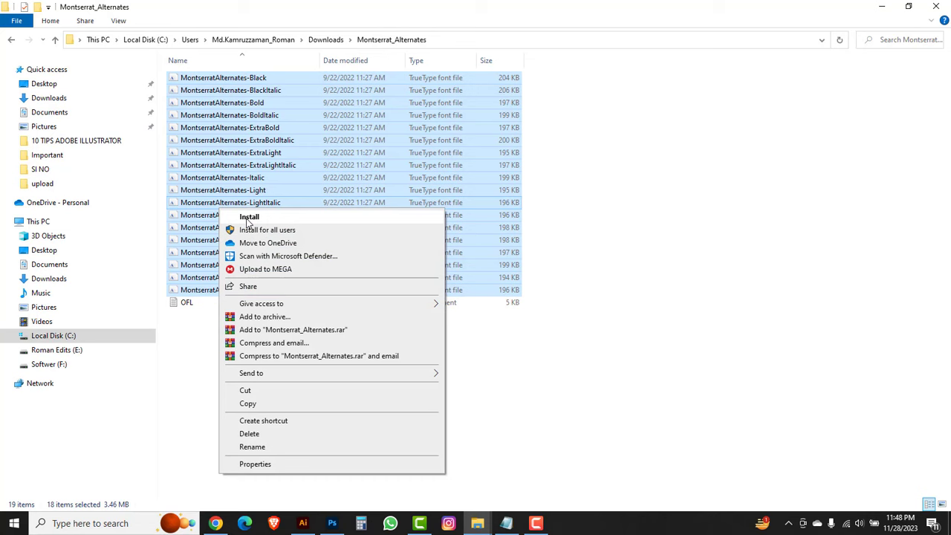
pyautogui.click(247, 218)
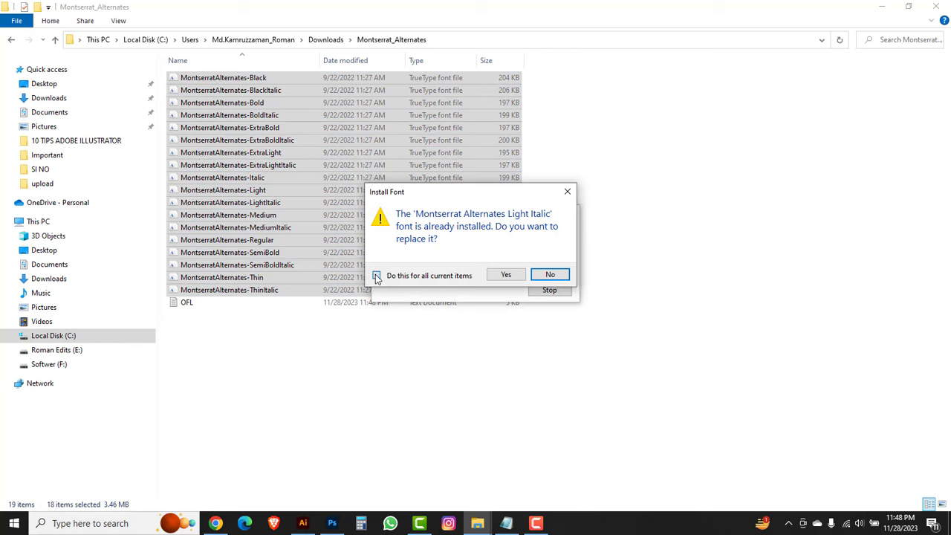
# Replace the already installed Montserrat Alternates fonts for all current items, and close the font folder.
pyautogui.click(376, 277)
pyautogui.moveTo(431, 196); pyautogui.dragTo(524, 114)
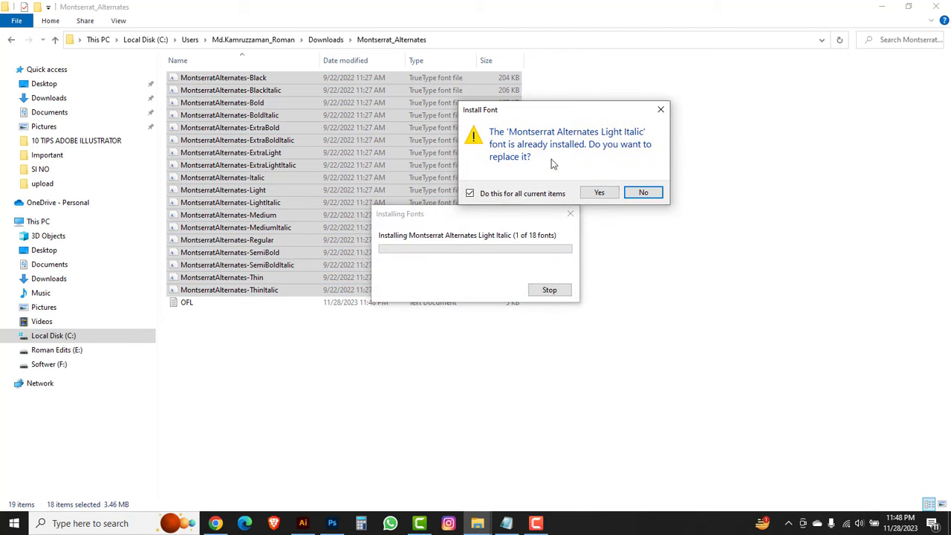
pyautogui.click(599, 193)
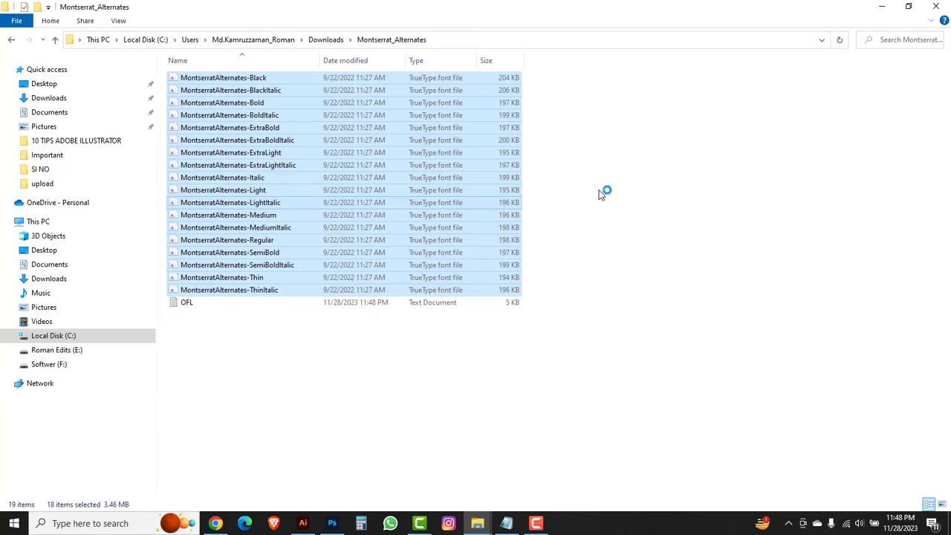
pyautogui.click(935, 9)
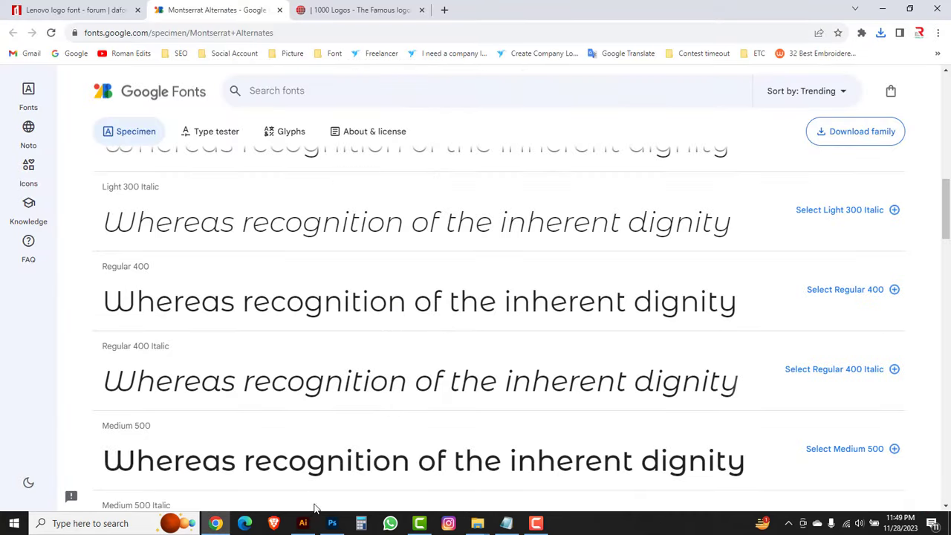
# Switch to Illustrator, add a placeholder text line below the Lenovo logo, and set its font size to 200 pt.
pyautogui.click(302, 524)
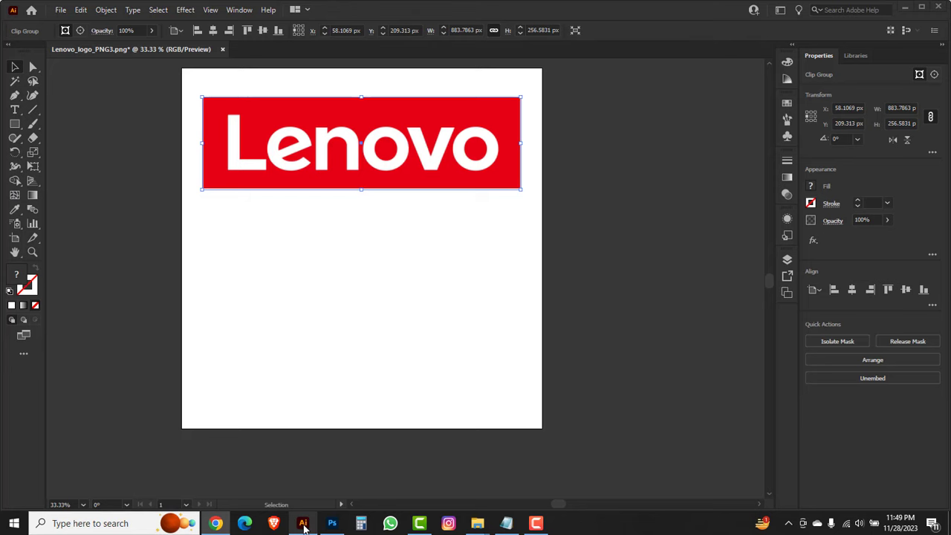
pyautogui.click(403, 281)
pyautogui.click(15, 110)
pyautogui.moveTo(16, 113); pyautogui.dragTo(63, 111)
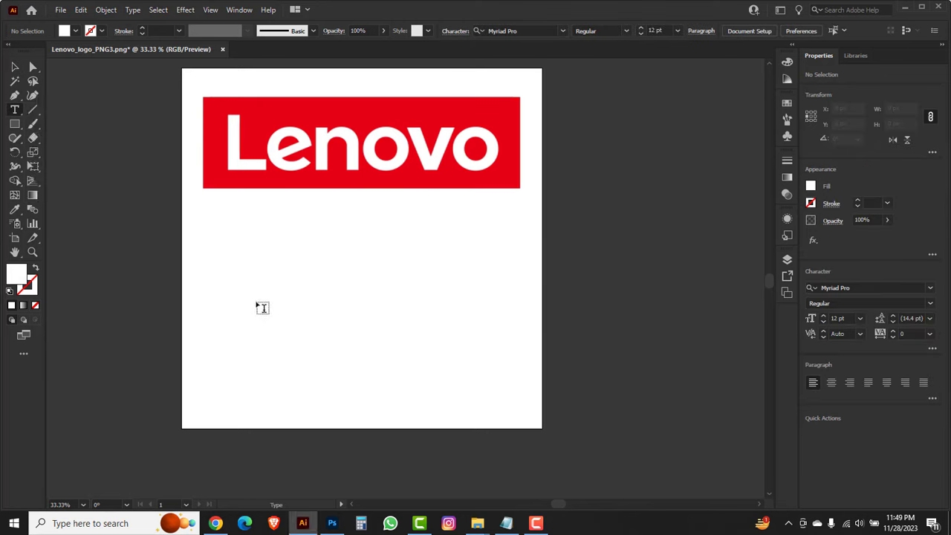
pyautogui.click(260, 306)
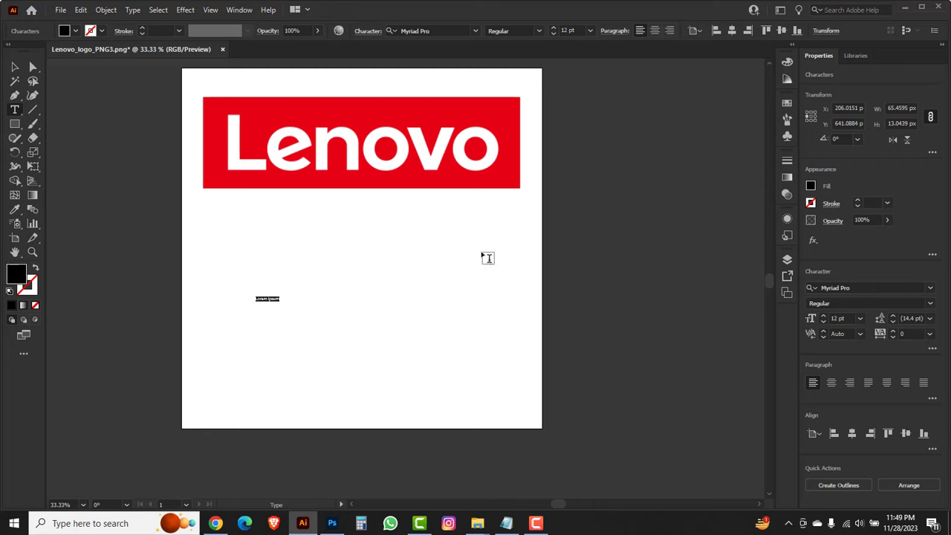
pyautogui.click(578, 30)
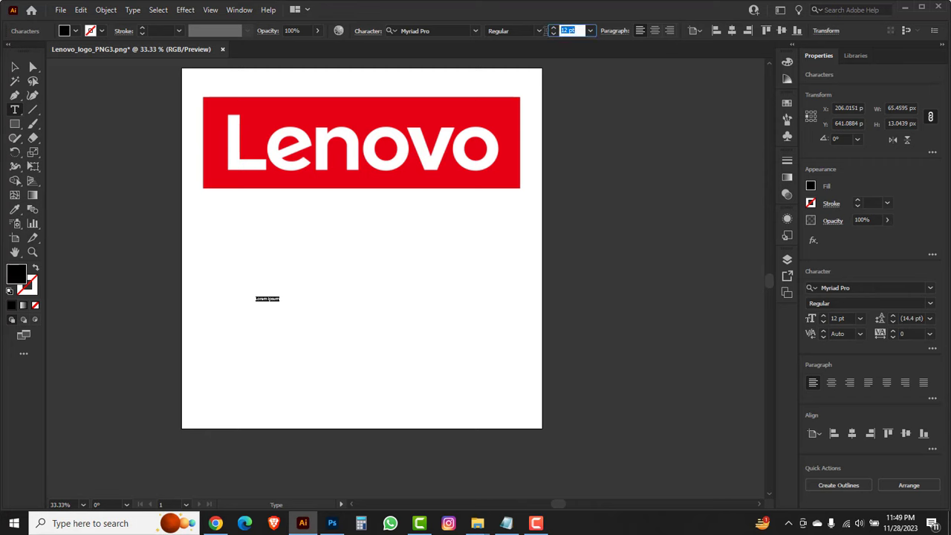
pyautogui.write('200')
pyautogui.press('Return')
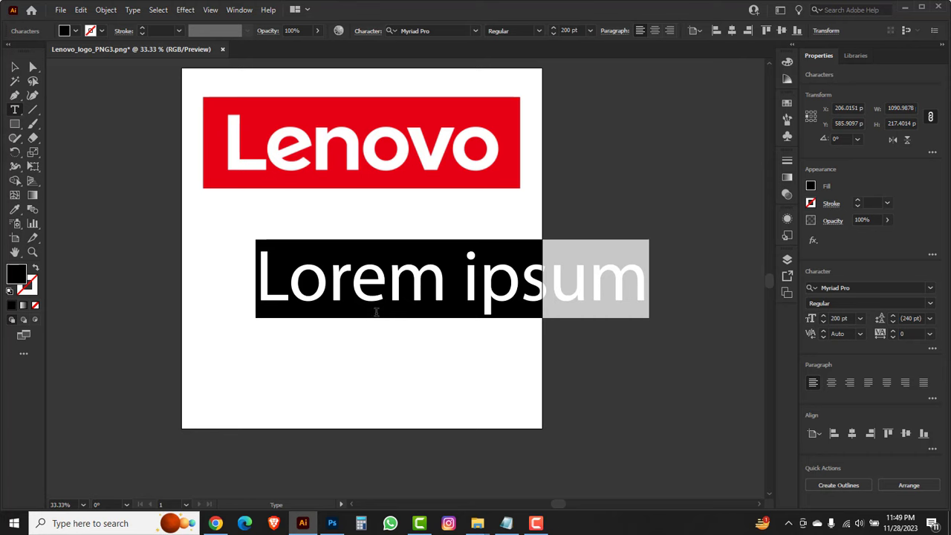
# Replace the placeholder text with "Legendary" and move it back toward the artboard so the word fits within the page.
pyautogui.write('Le')
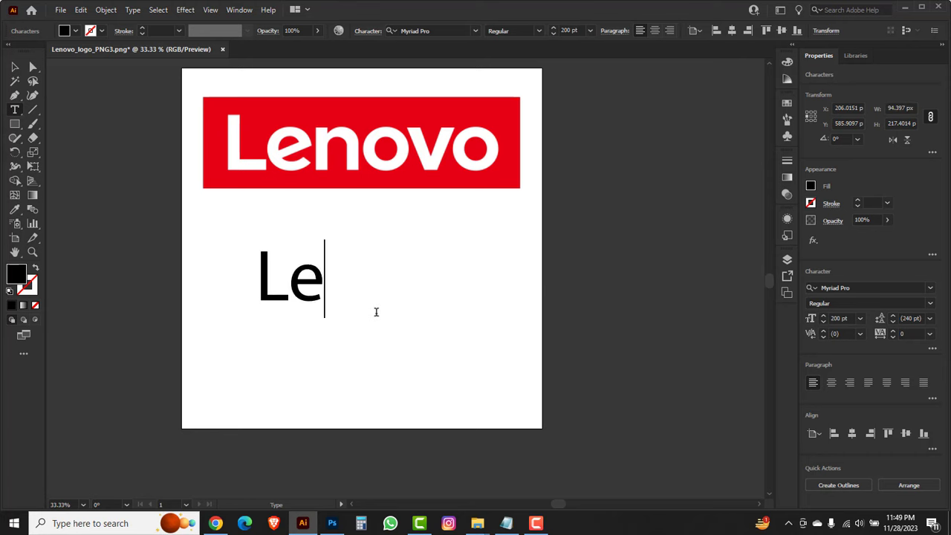
pyautogui.write('gen')
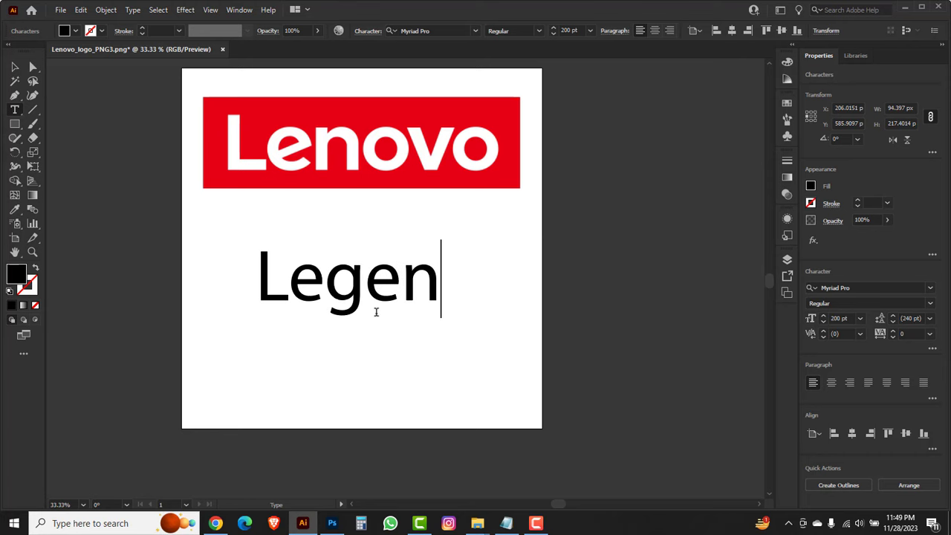
pyautogui.write('dary')
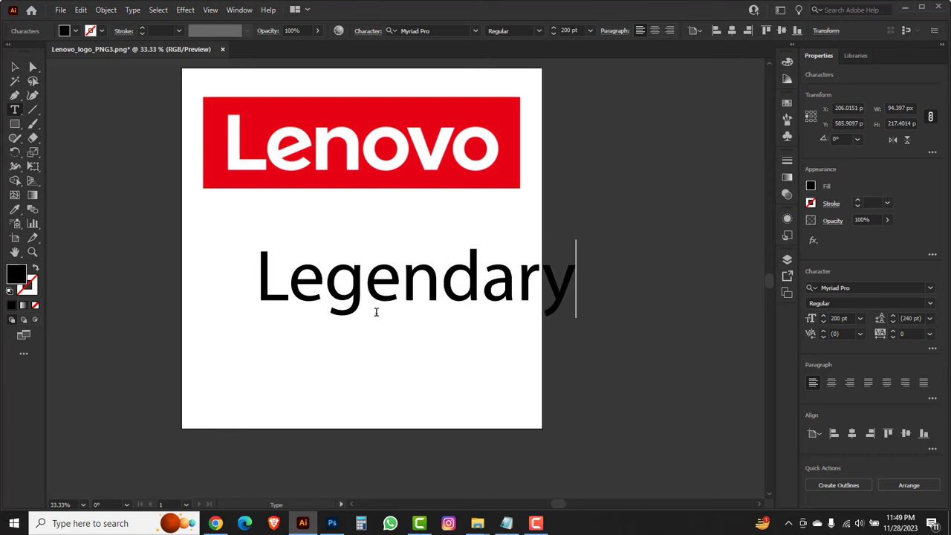
pyautogui.click(14, 67)
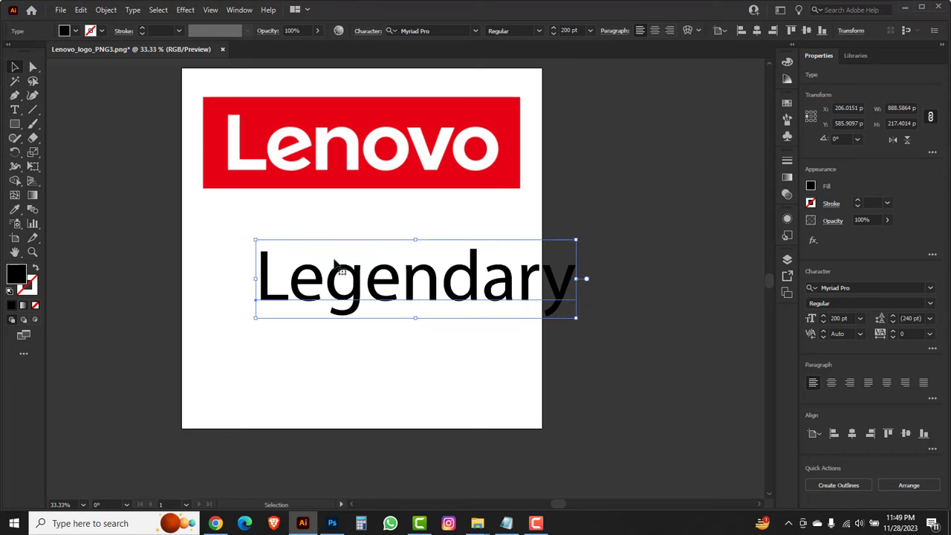
pyautogui.moveTo(491, 306); pyautogui.dragTo(450, 303)
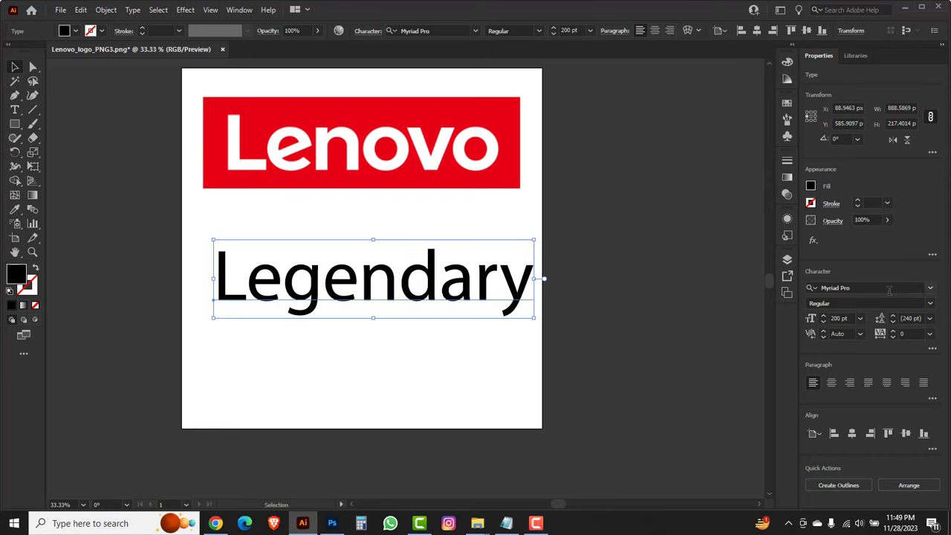
# Set the Legendary text's font to Montserrat Alternates Bold.
pyautogui.click(889, 288)
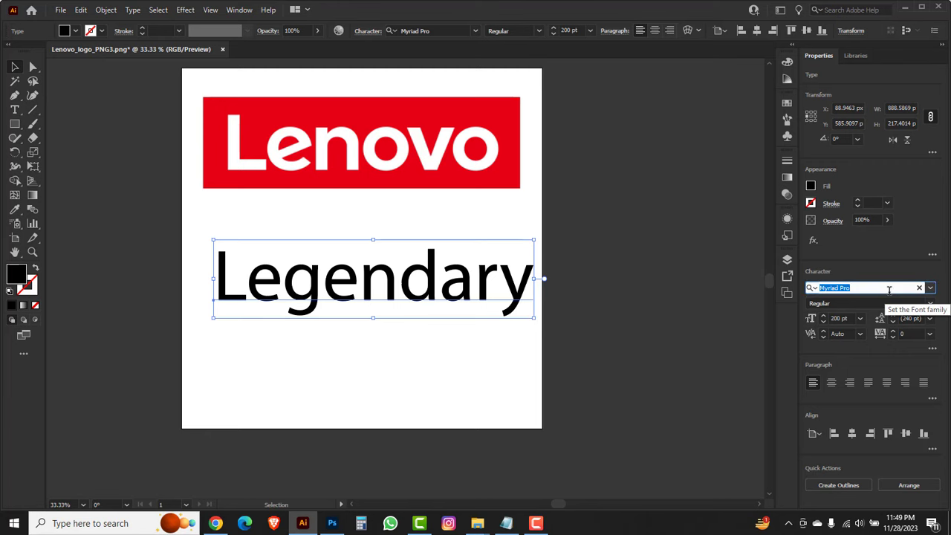
pyautogui.write('m')
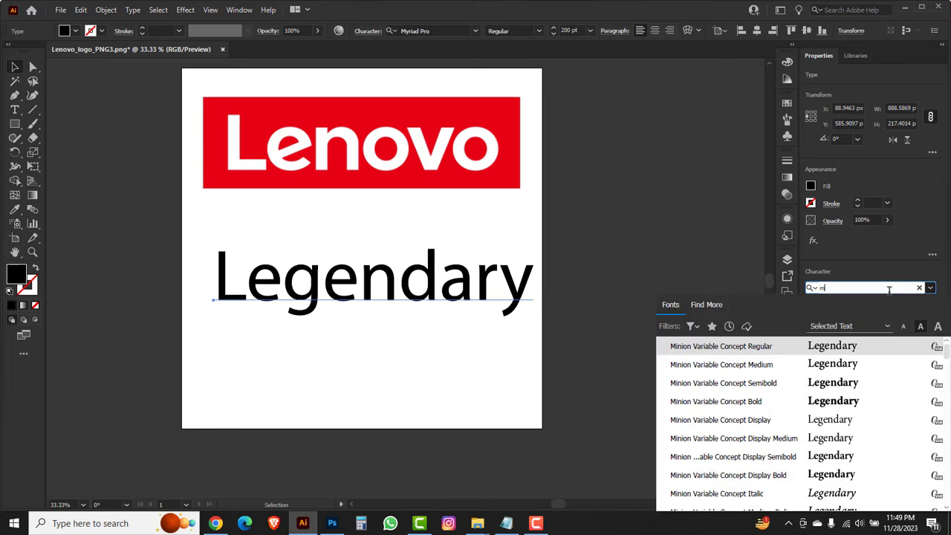
pyautogui.write('on')
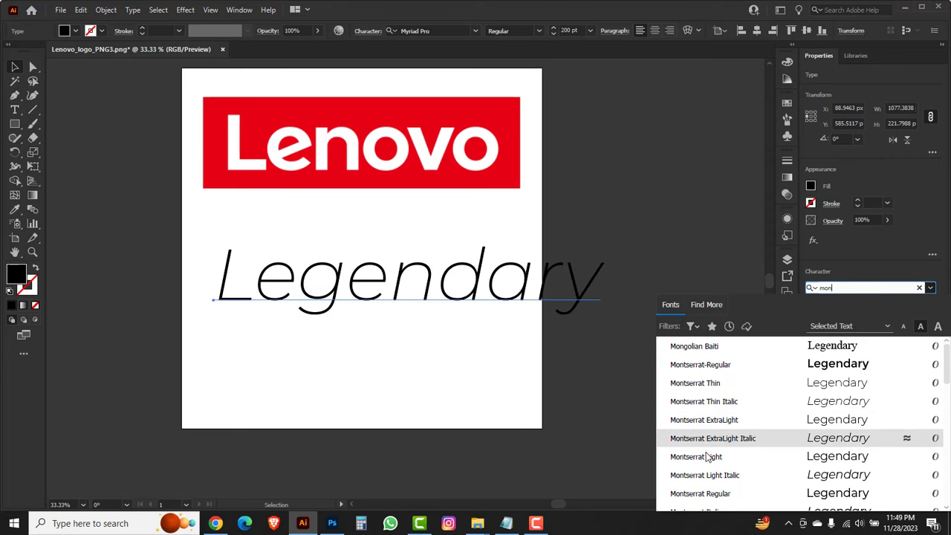
pyautogui.scroll(-1, 704, 462)
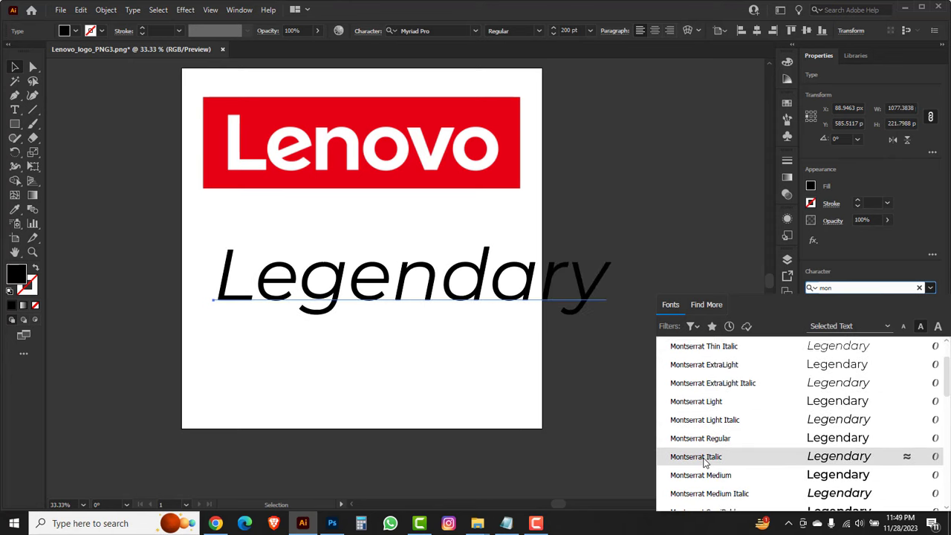
pyautogui.scroll(-2, 705, 462)
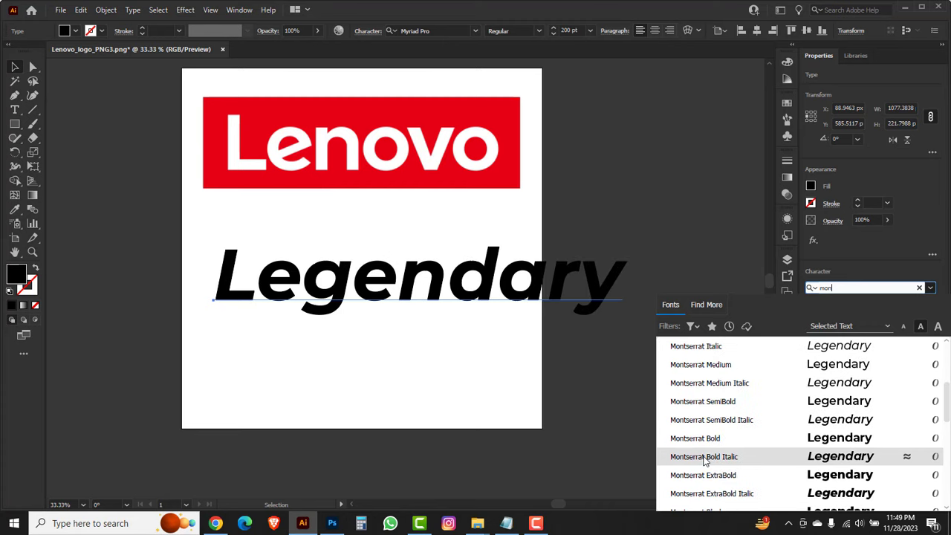
pyautogui.scroll(-2, 704, 462)
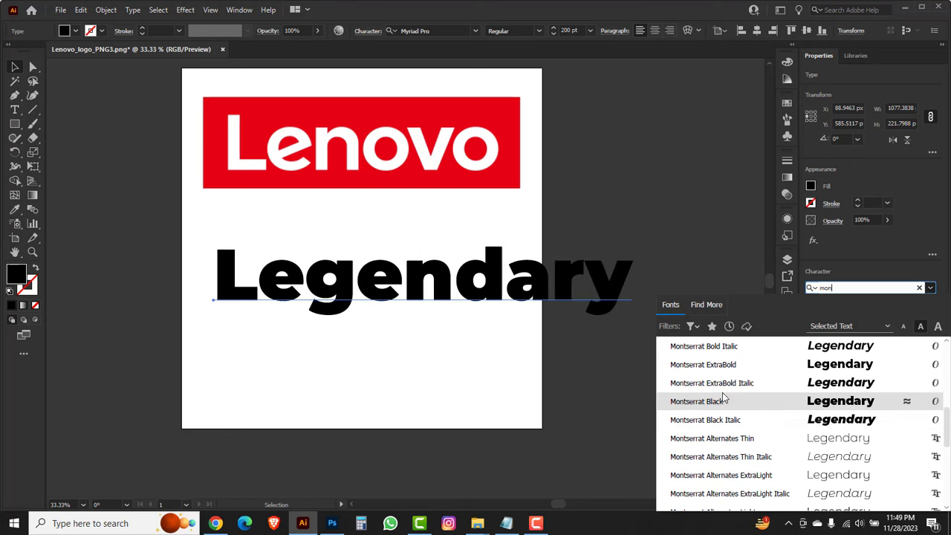
pyautogui.scroll(-3, 724, 387)
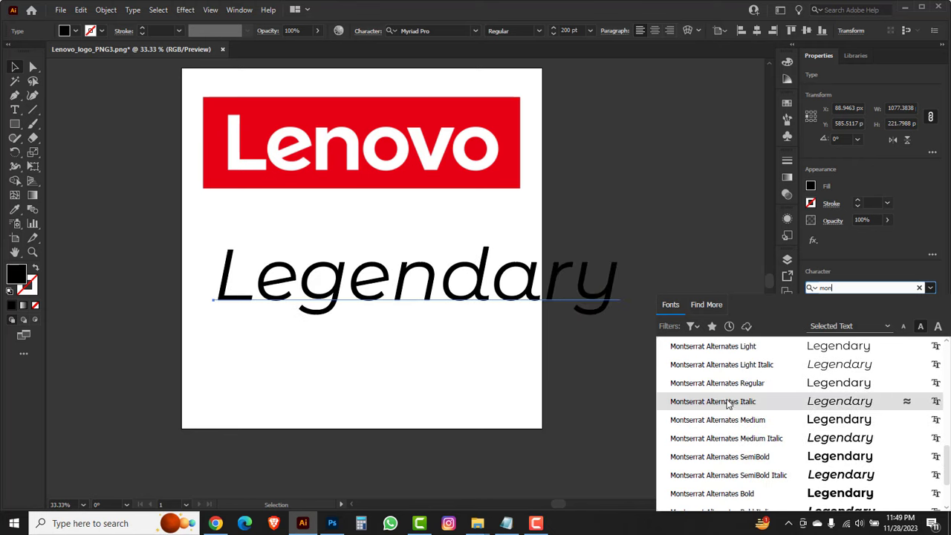
pyautogui.scroll(-2, 728, 401)
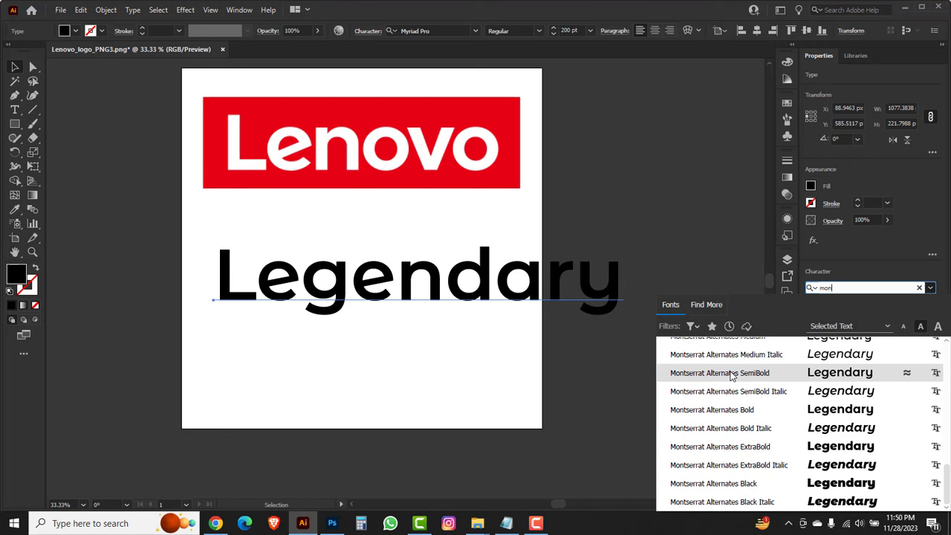
pyautogui.click(728, 390)
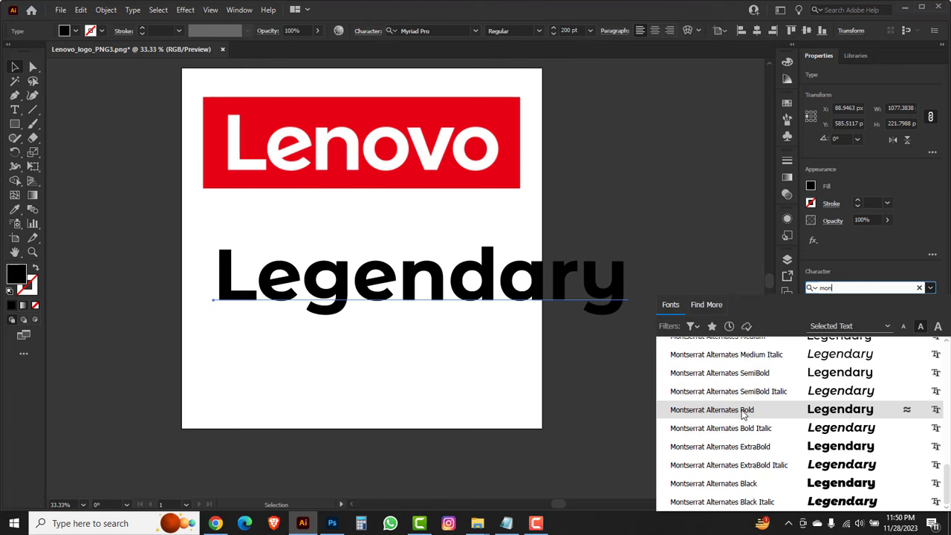
pyautogui.click(743, 413)
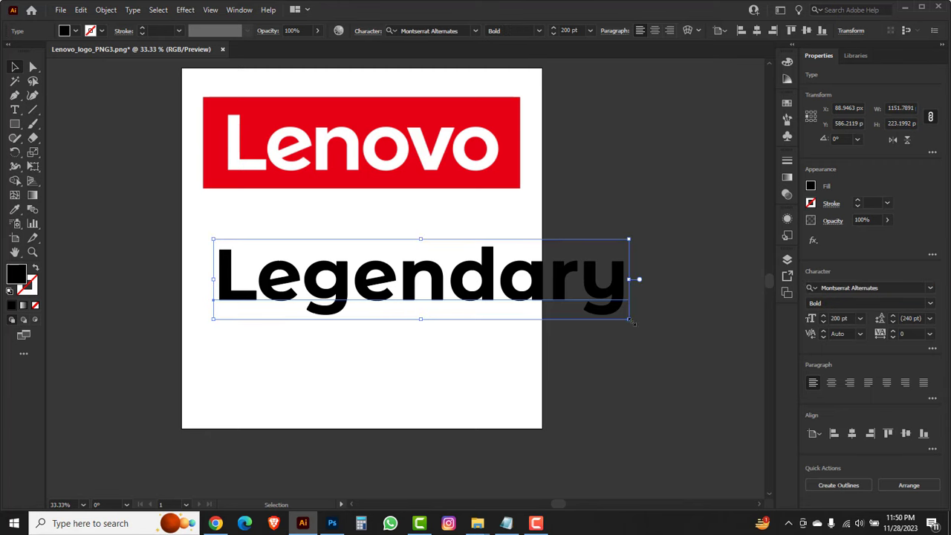
# Lay the Legendary text over the Lenovo logo and scale it to about 211 pt, matching the logo's letter height and baseline.
pyautogui.moveTo(632, 321); pyautogui.dragTo(569, 297)
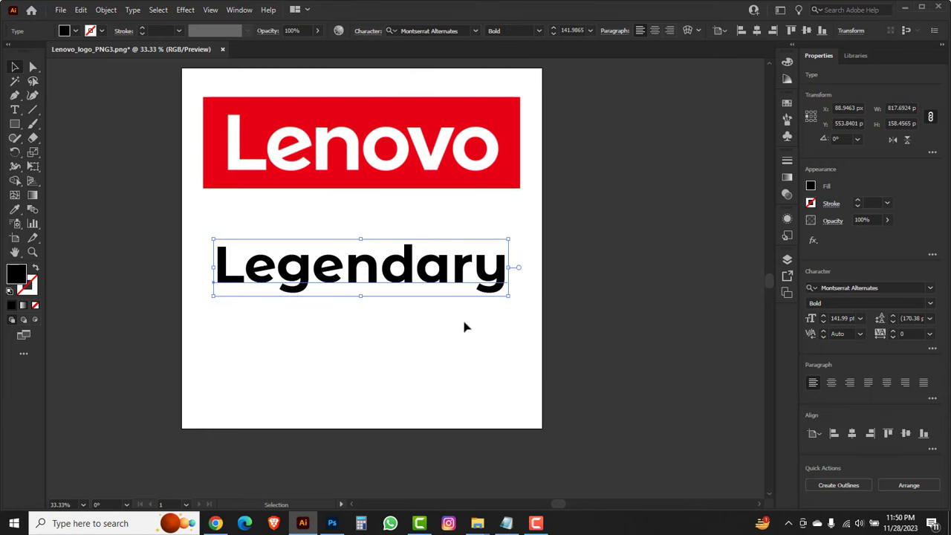
pyautogui.moveTo(444, 285); pyautogui.dragTo(453, 143)
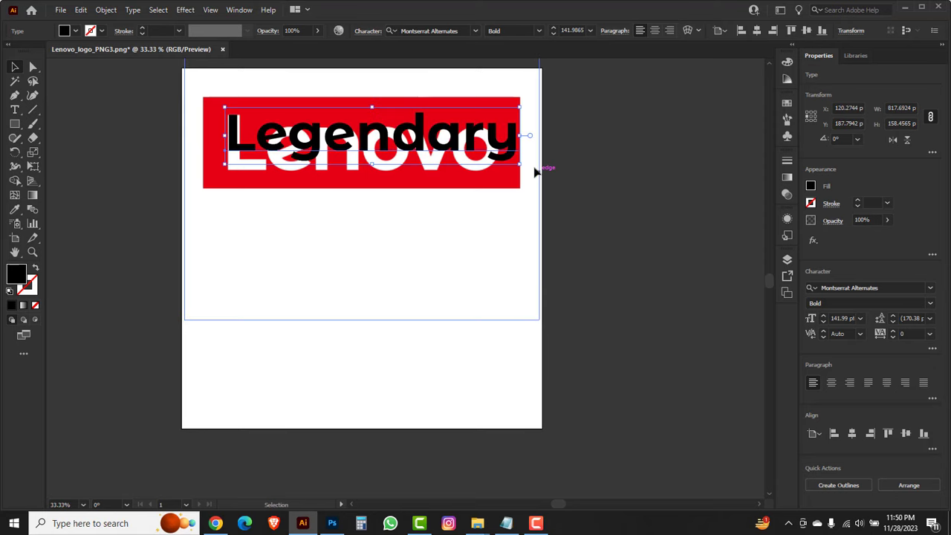
pyautogui.moveTo(521, 165); pyautogui.dragTo(657, 246)
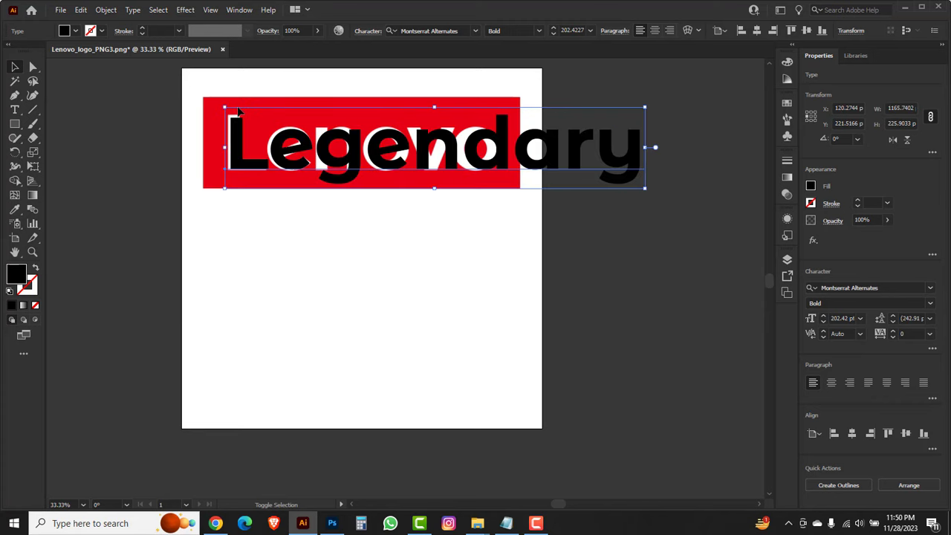
pyautogui.moveTo(224, 107); pyautogui.dragTo(220, 107)
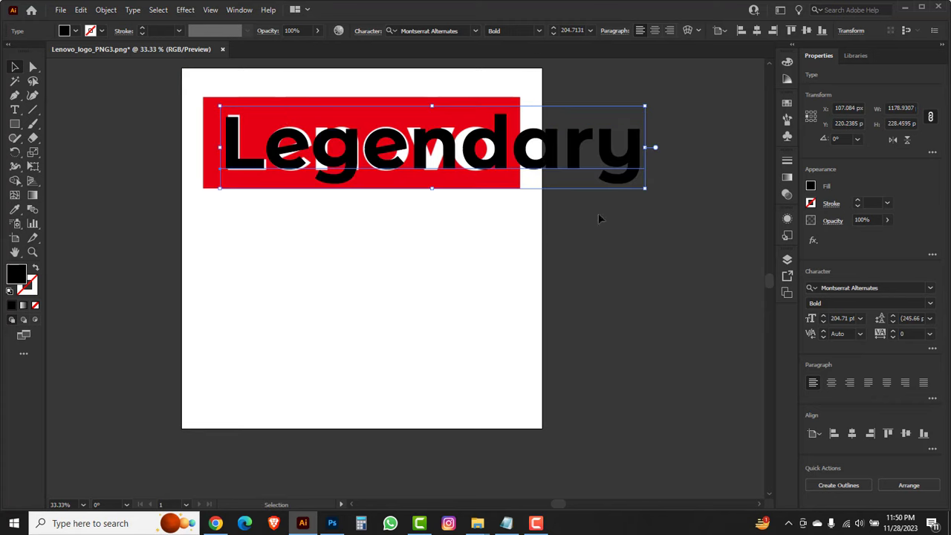
pyautogui.moveTo(646, 191)
pyautogui.mouseDown()
pyautogui.moveTo(662, 197)
pyautogui.moveTo(657, 191)
pyautogui.mouseUp()
pyautogui.press('Up')
pyautogui.press('Up')
pyautogui.press('Up')
pyautogui.press('Up')
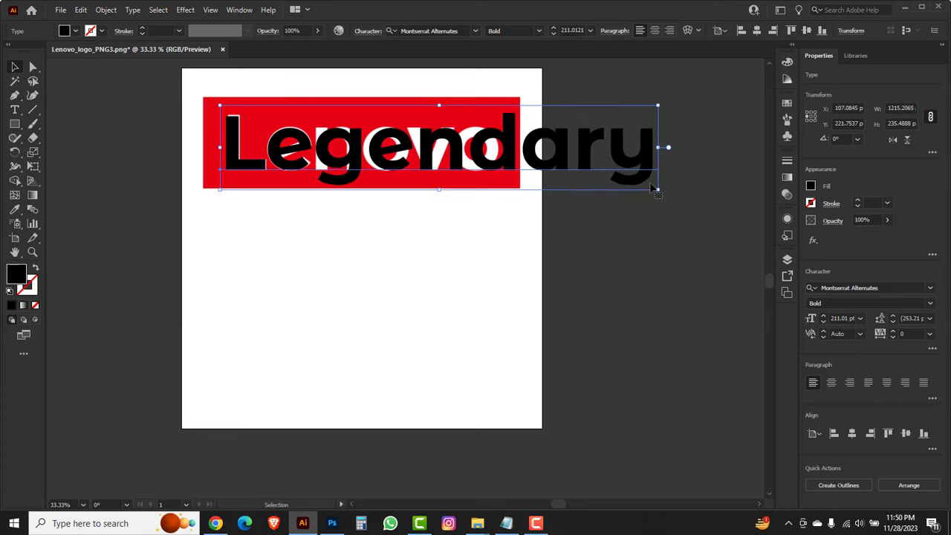
# Move the Legendary text straight down below the Lenovo logo and widen the artboard to about 1502 px.
pyautogui.moveTo(533, 159); pyautogui.dragTo(534, 314)
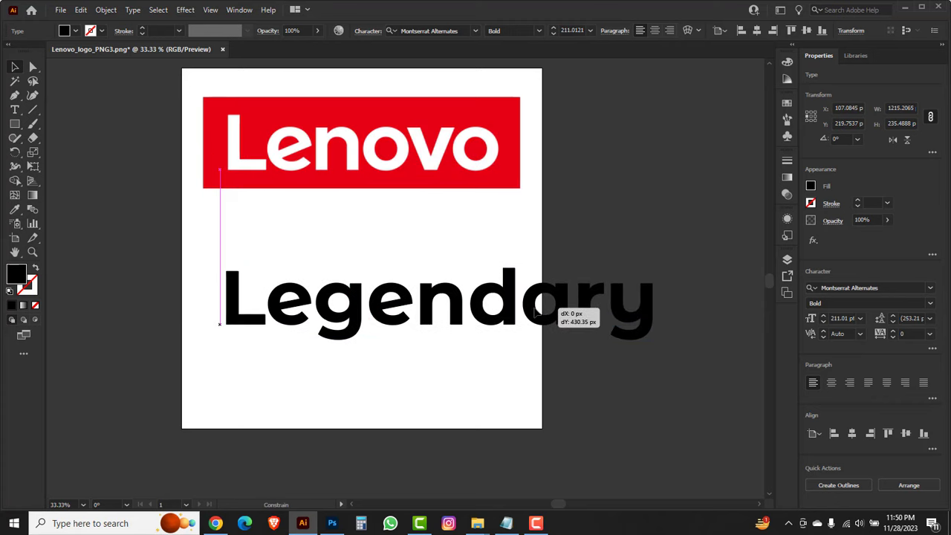
pyautogui.click(545, 236)
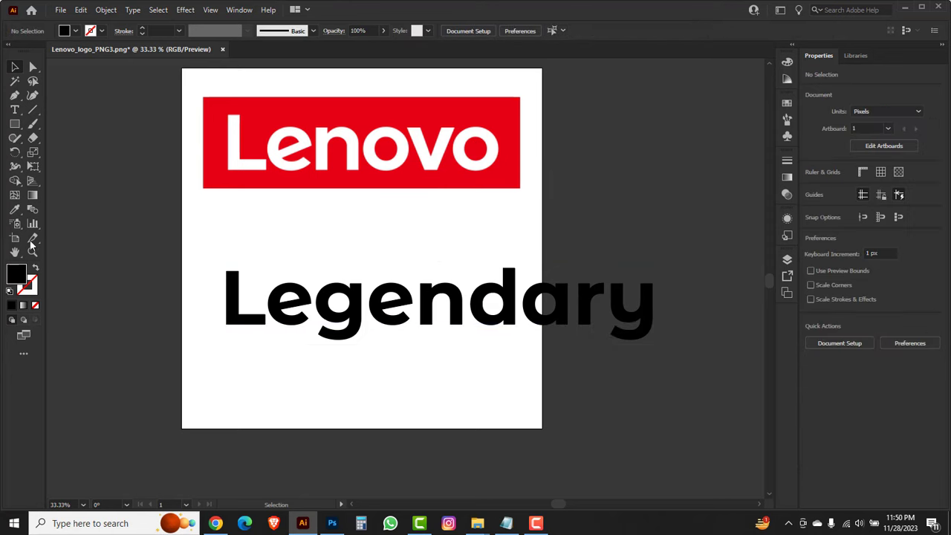
pyautogui.click(16, 239)
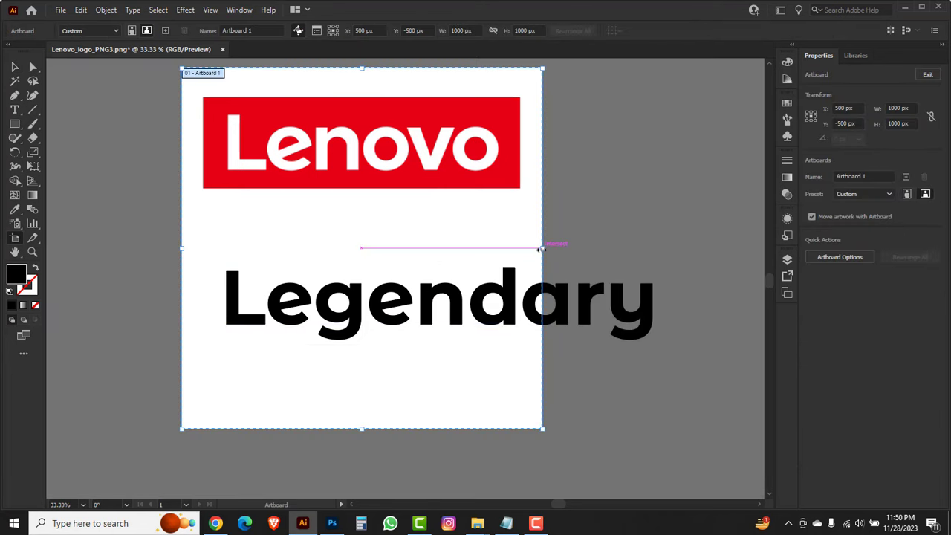
pyautogui.moveTo(541, 250); pyautogui.dragTo(724, 270)
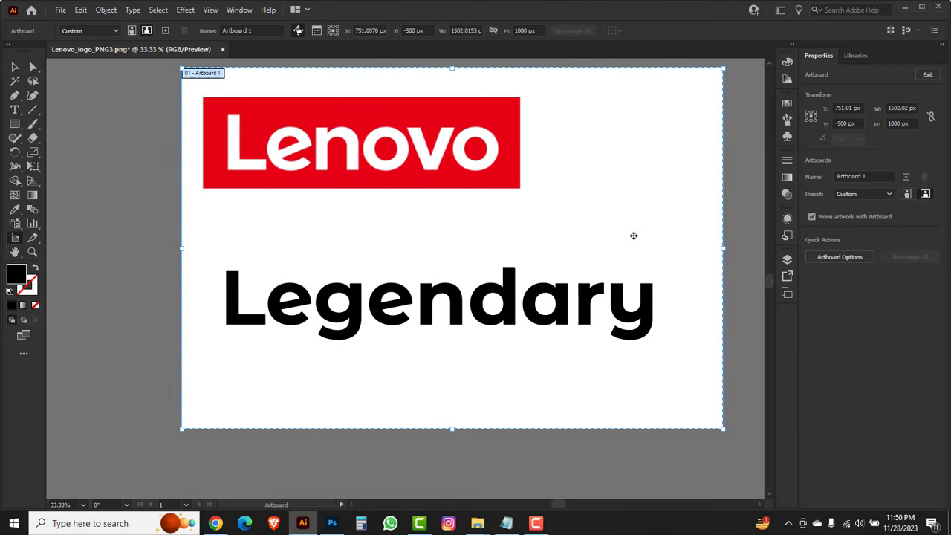
# Draw a rectangle about 1348 by 333 px over the Legendary text and fill it with CMYK 0, 100, 100, 0.
pyautogui.moveTo(14, 124); pyautogui.dragTo(59, 128)
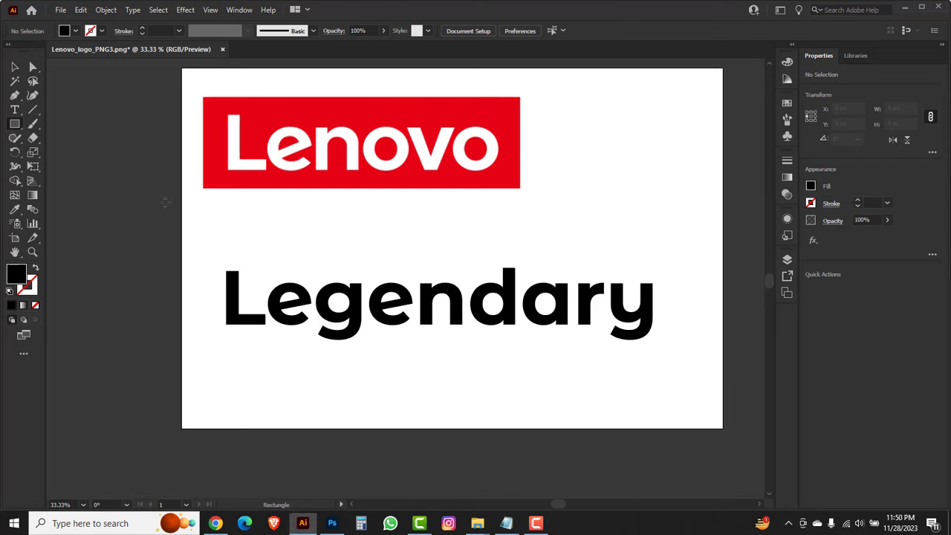
pyautogui.moveTo(202, 246); pyautogui.dragTo(689, 365)
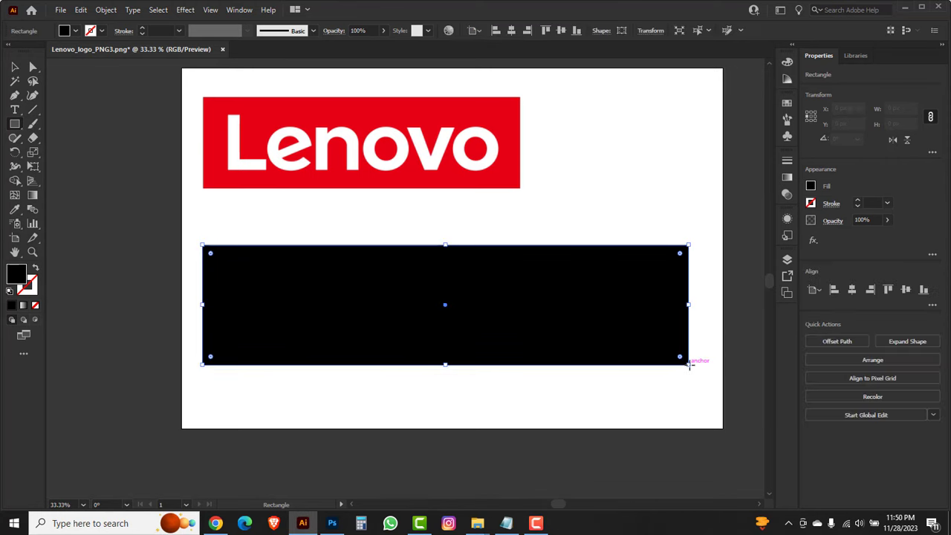
pyautogui.click(787, 62)
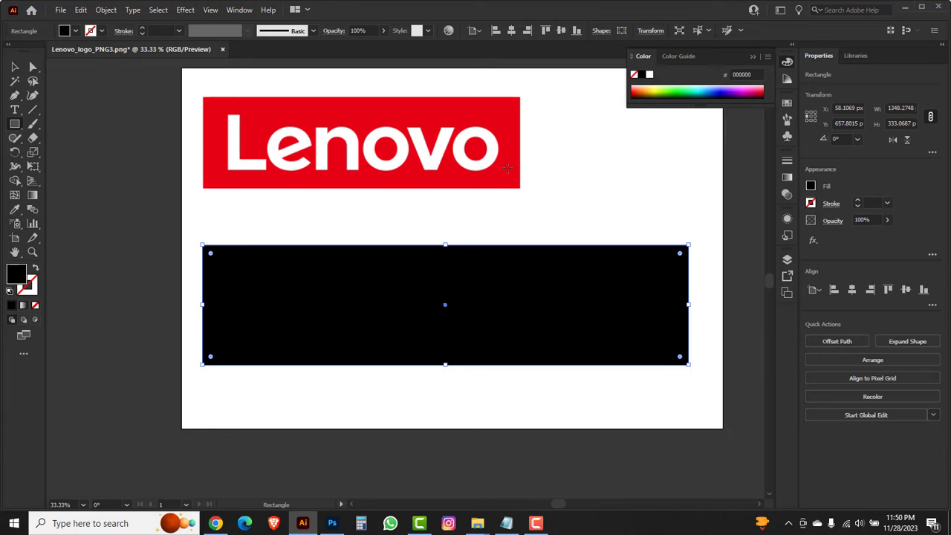
pyautogui.click(768, 56)
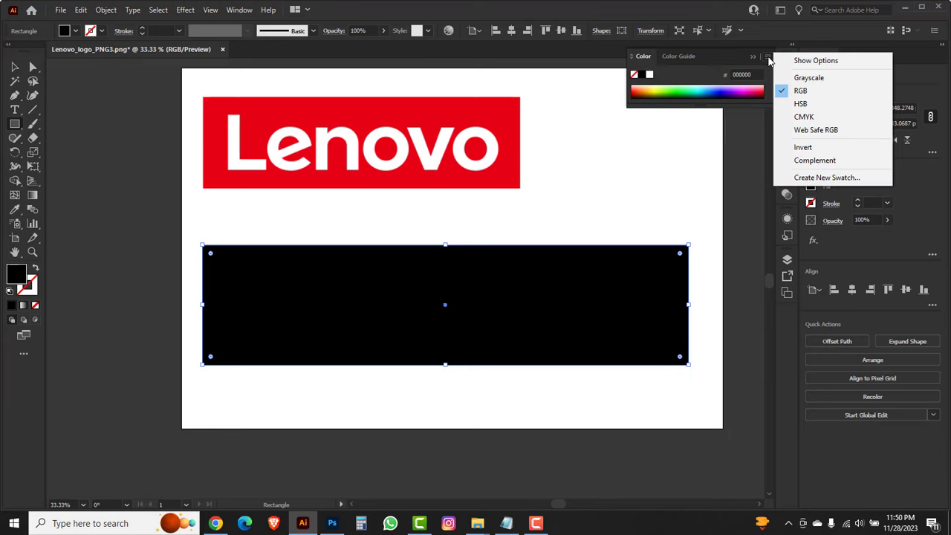
pyautogui.click(807, 63)
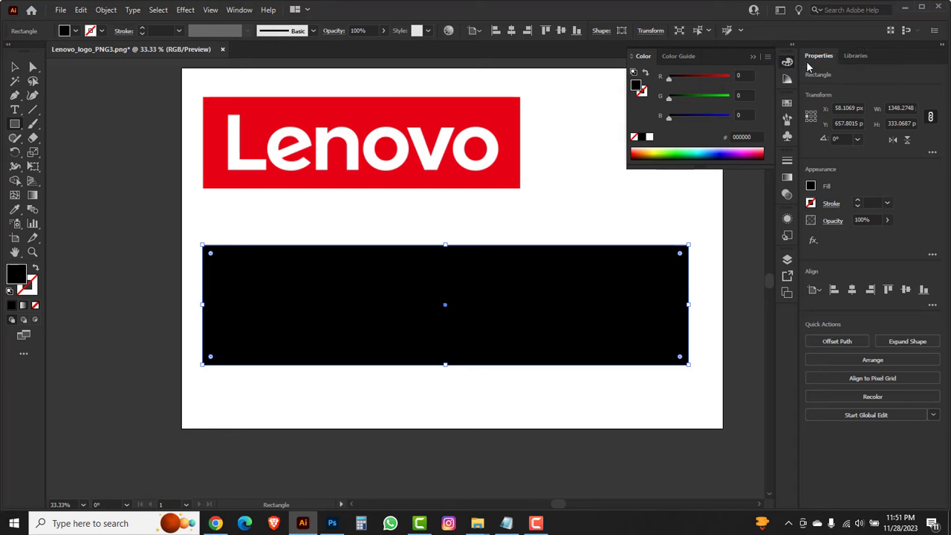
pyautogui.click(767, 57)
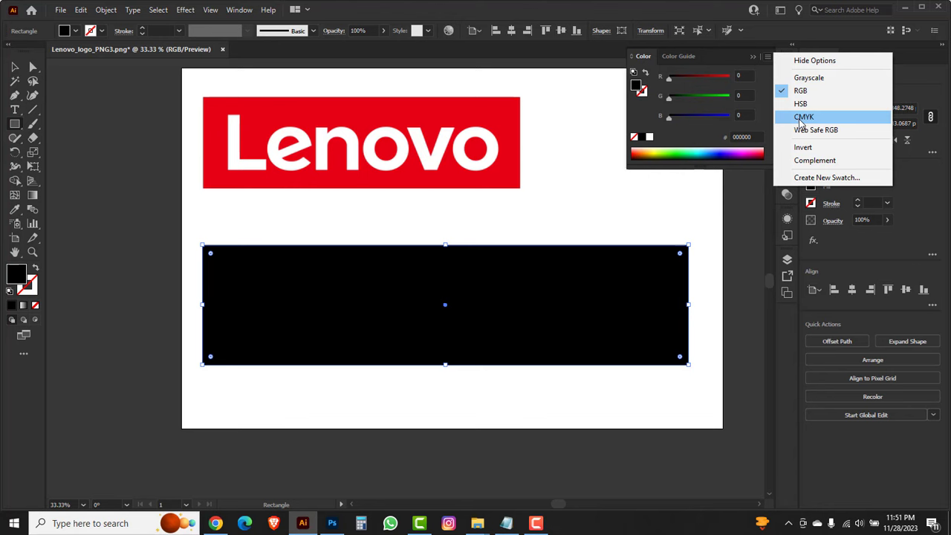
pyautogui.click(803, 117)
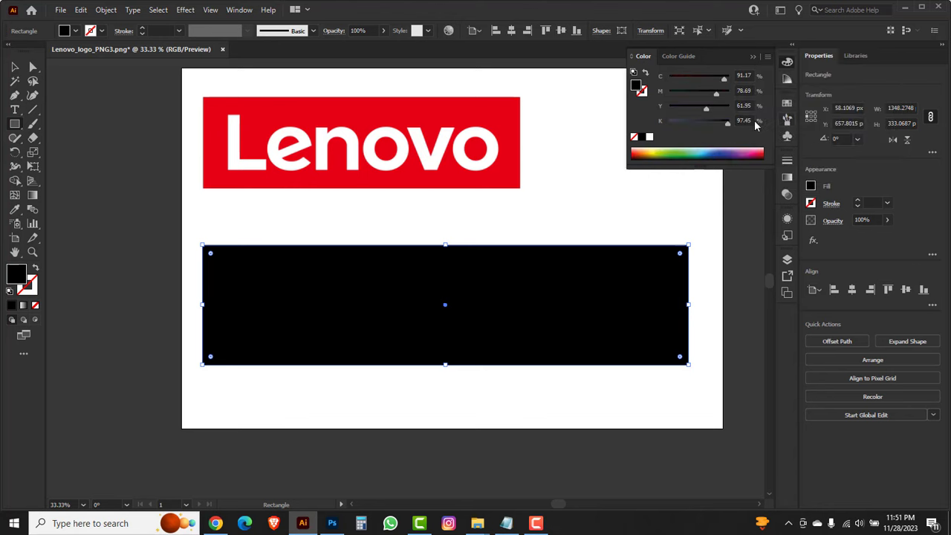
pyautogui.click(641, 138)
pyautogui.moveTo(726, 122); pyautogui.dragTo(759, 95)
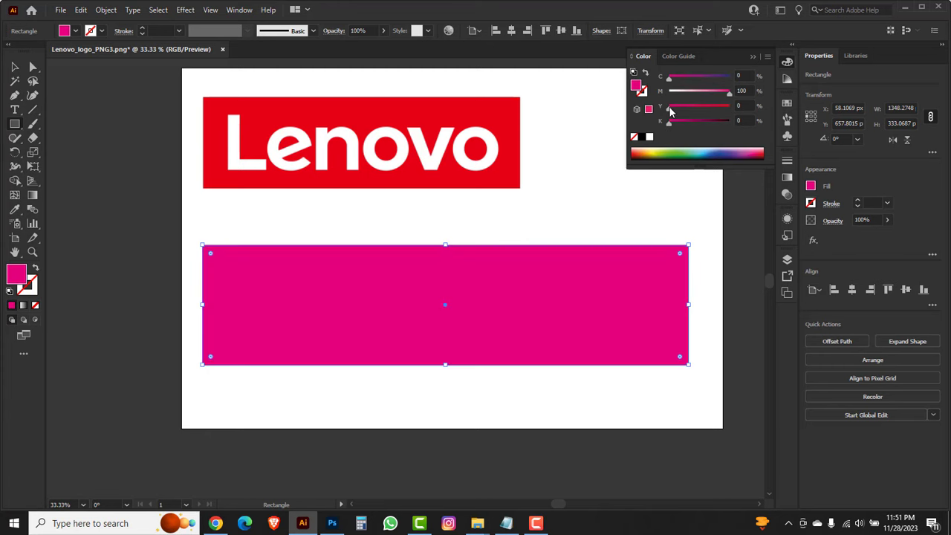
pyautogui.moveTo(670, 110); pyautogui.dragTo(752, 107)
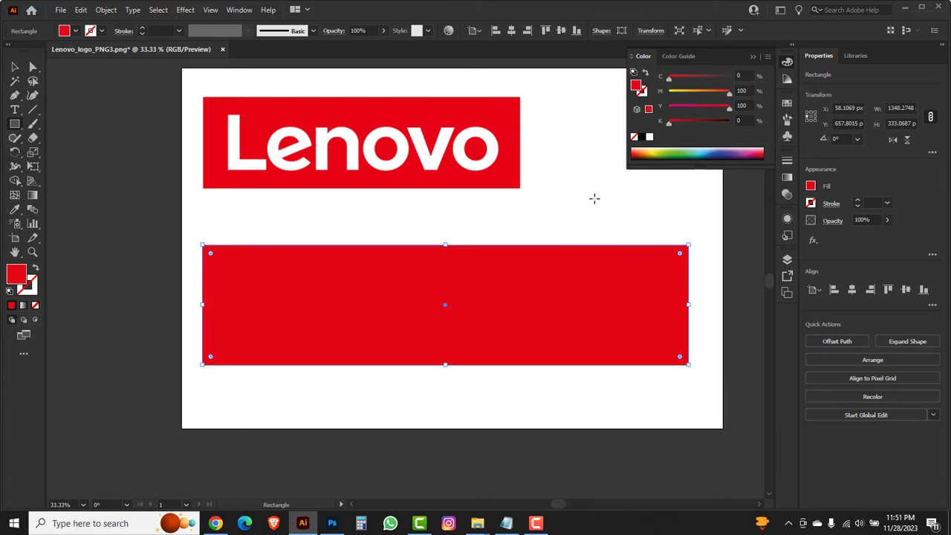
# Send the red rectangle to the back, behind the Legendary text, and deselect it.
pyautogui.press('v')
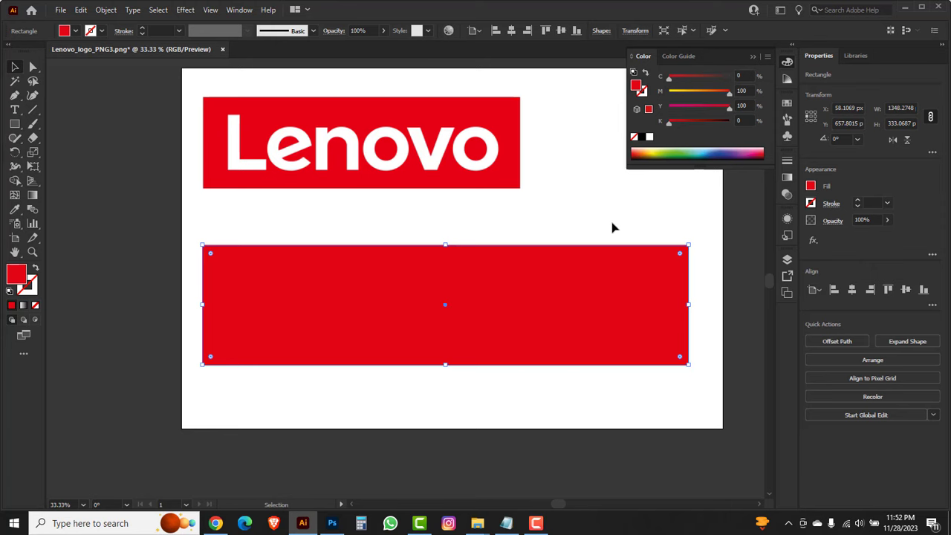
pyautogui.rightClick(603, 273)
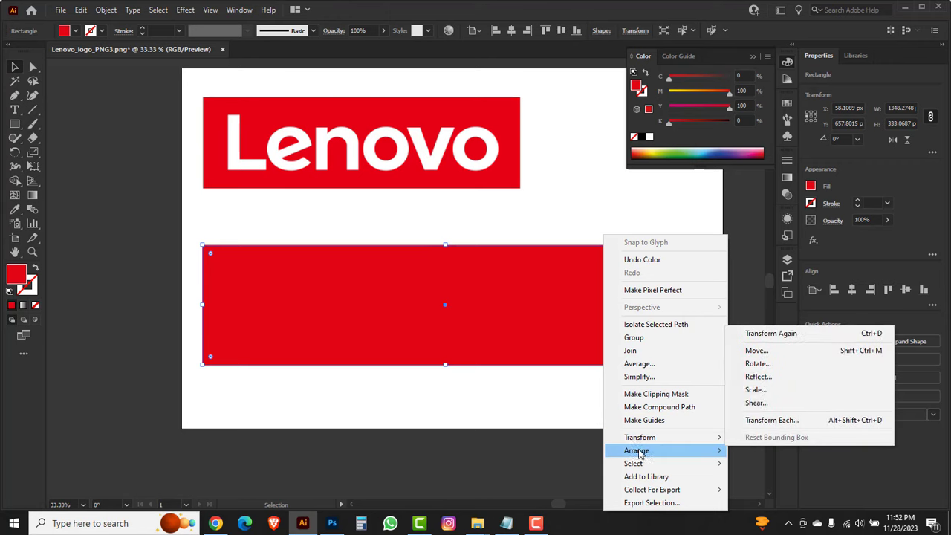
pyautogui.moveTo(639, 452)
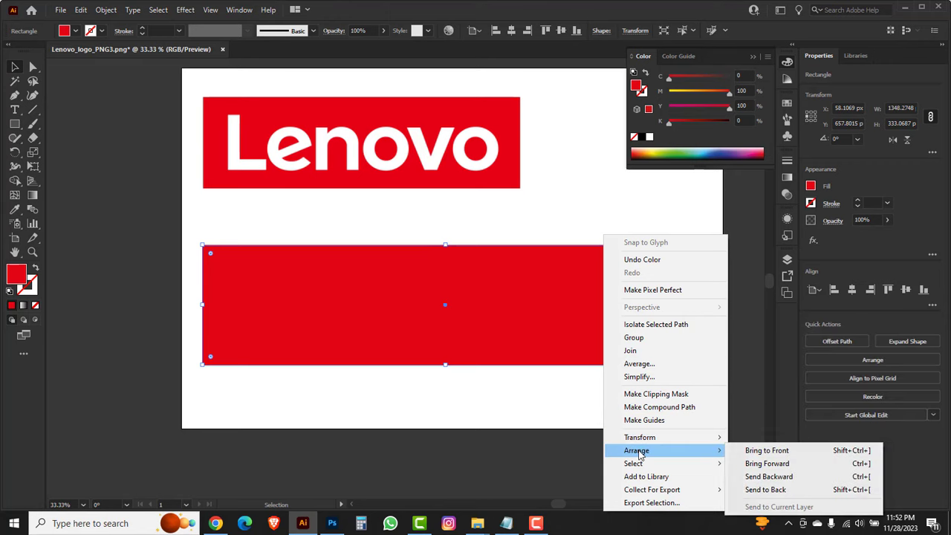
pyautogui.click(777, 494)
pyautogui.click(598, 397)
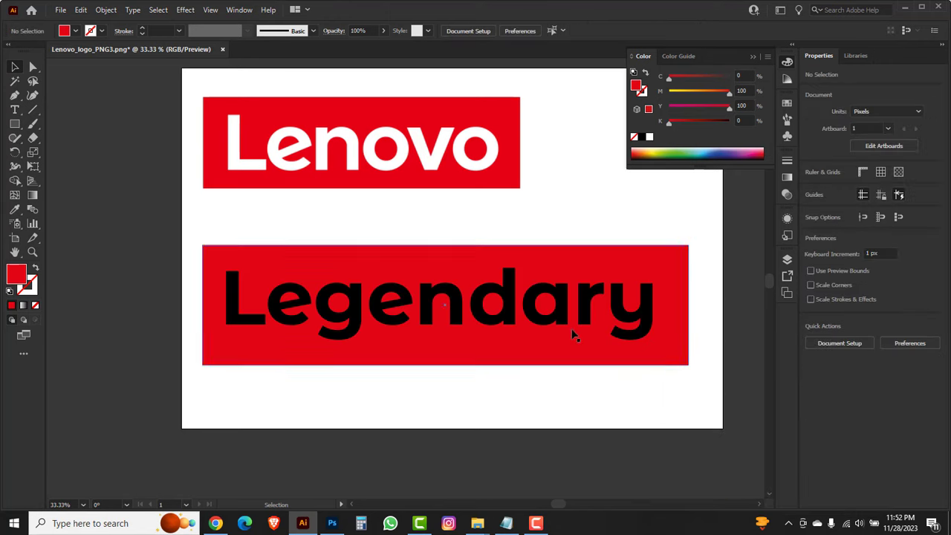
# Fill the Legendary text with white and deselect it.
pyautogui.click(563, 314)
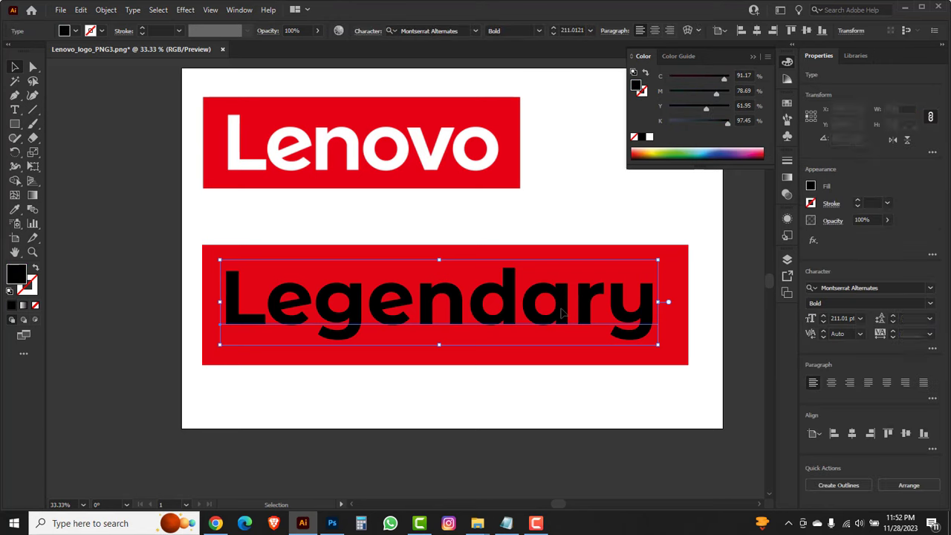
pyautogui.click(649, 138)
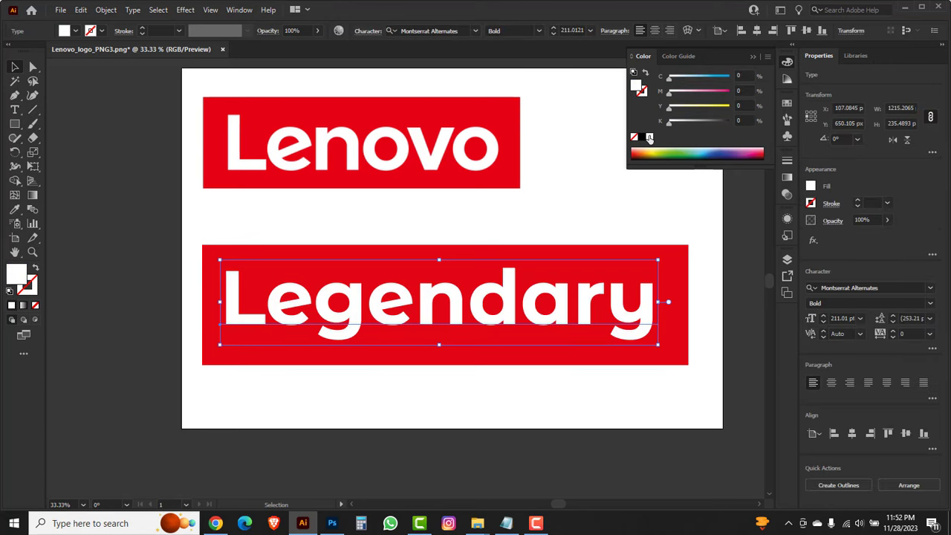
pyautogui.click(591, 212)
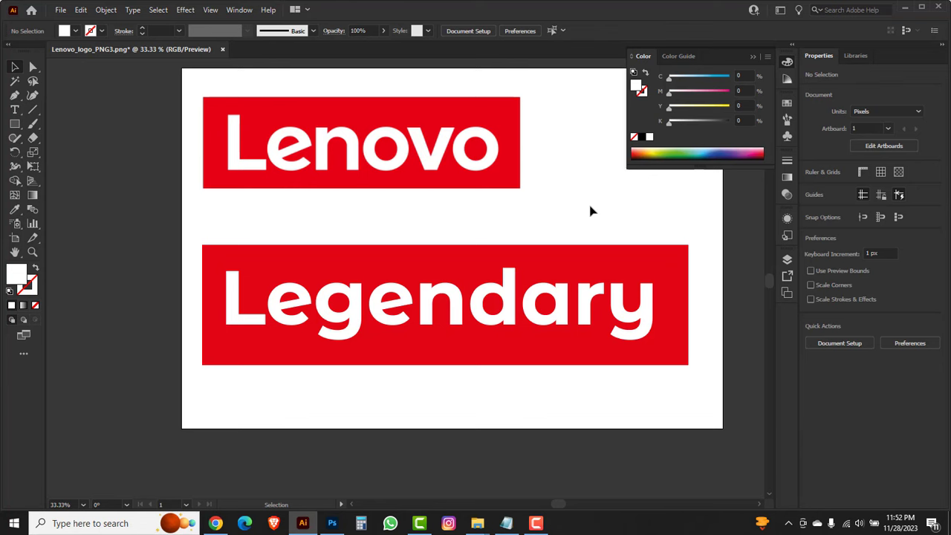